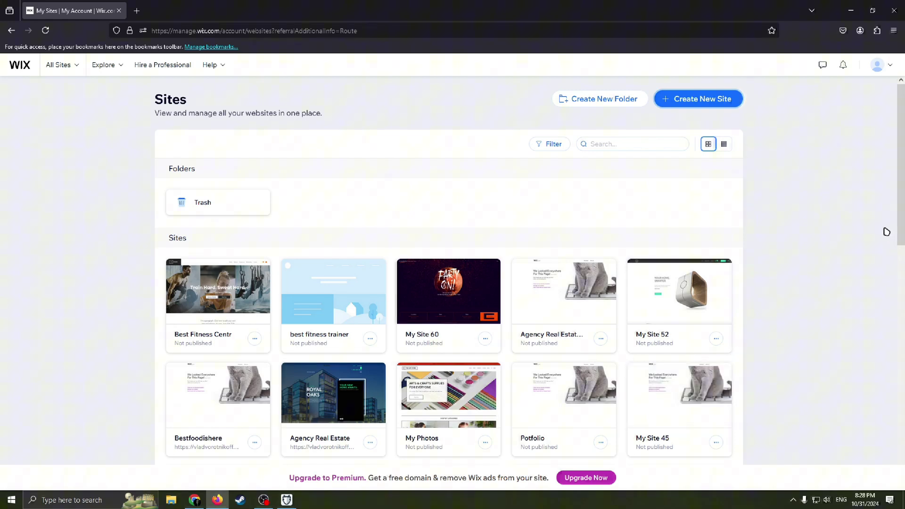
Start a new website and choose to set it up without the AI chat
{"action": "left_click", "coordinate": [887, 69]}
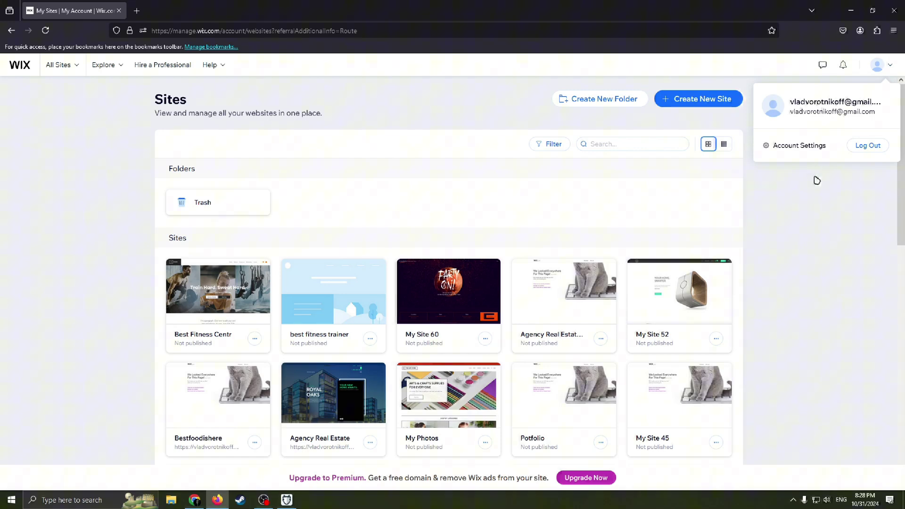
{"action": "left_click", "coordinate": [896, 67]}
{"action": "left_click", "coordinate": [896, 70]}
{"action": "left_click", "coordinate": [895, 70]}
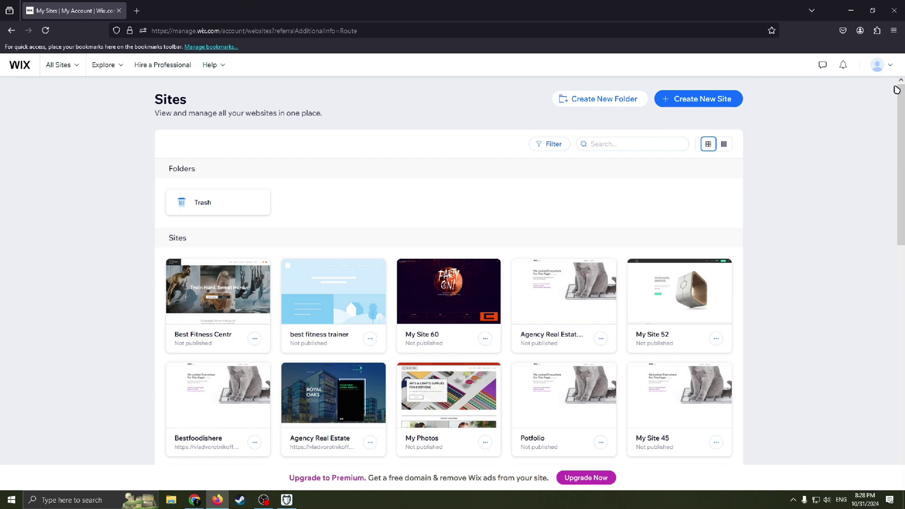
{"action": "left_click", "coordinate": [892, 71]}
{"action": "left_click", "coordinate": [889, 161]}
{"action": "left_click", "coordinate": [895, 69]}
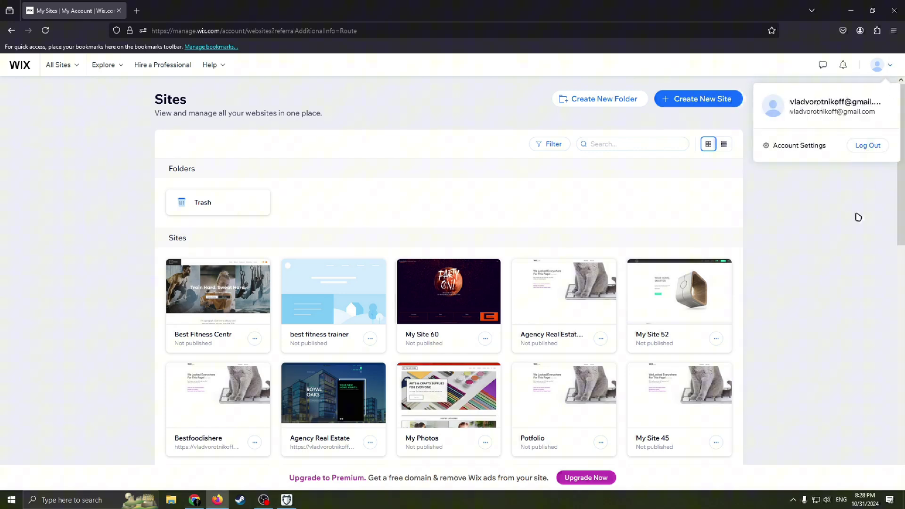
{"action": "left_click", "coordinate": [894, 69]}
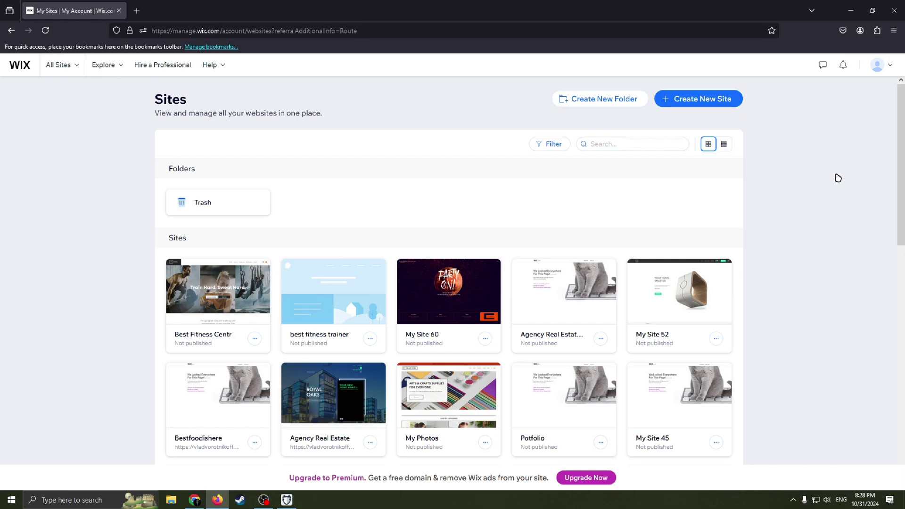
{"action": "left_click", "coordinate": [887, 71]}
{"action": "left_click", "coordinate": [859, 202]}
{"action": "left_click", "coordinate": [697, 97]}
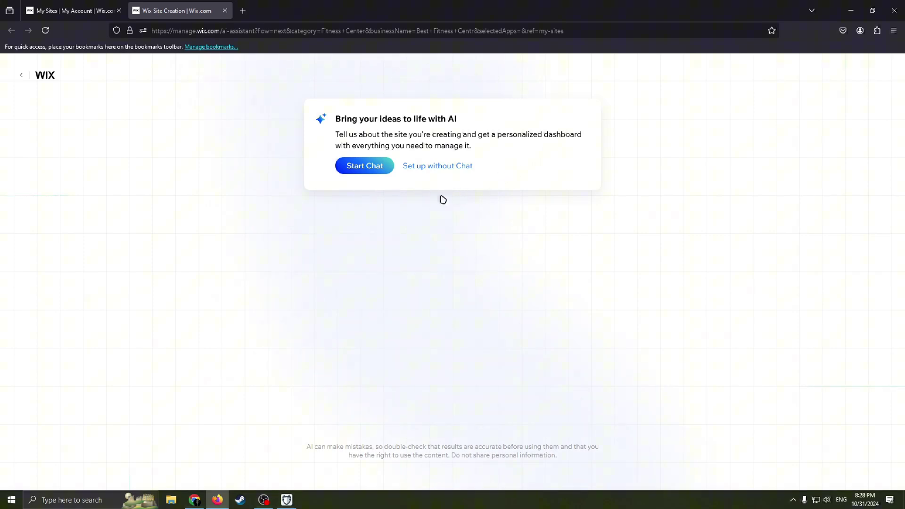
{"action": "left_click", "coordinate": [432, 168]}
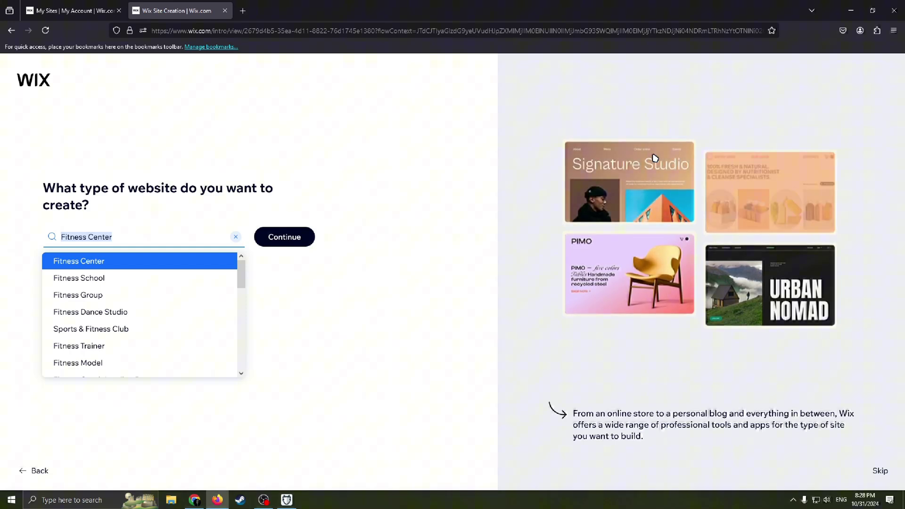
Replace the Fitness Center site type with a search for 'Non-pr'
{"action": "key", "text": "BackSpace"}
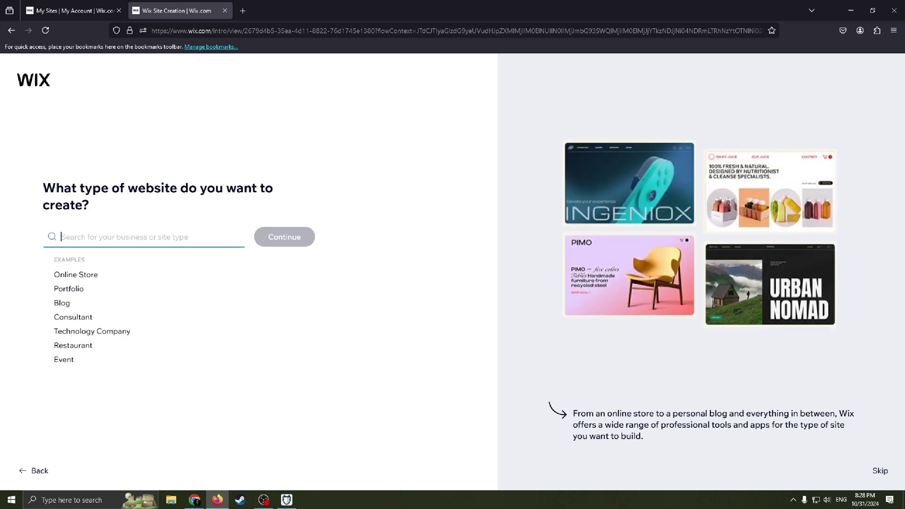
{"action": "type", "text": "Non"}
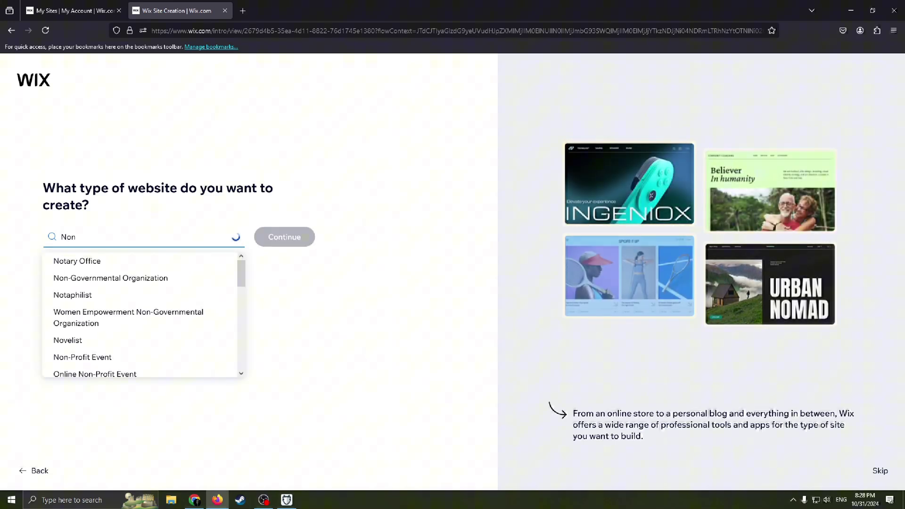
{"action": "type", "text": "-profite"}
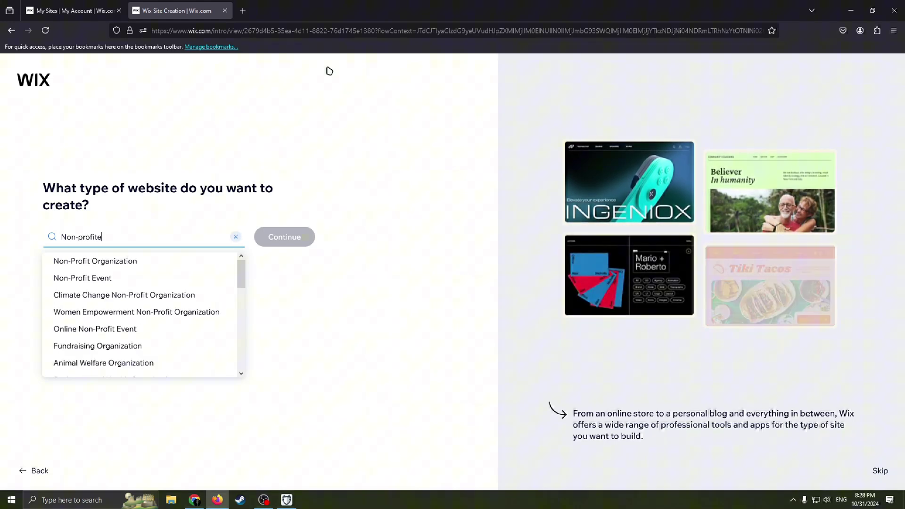
{"action": "scroll", "coordinate": [241, 303], "scroll_direction": "down", "scroll_amount": 2}
{"action": "scroll", "coordinate": [239, 283], "scroll_direction": "up", "scroll_amount": 3}
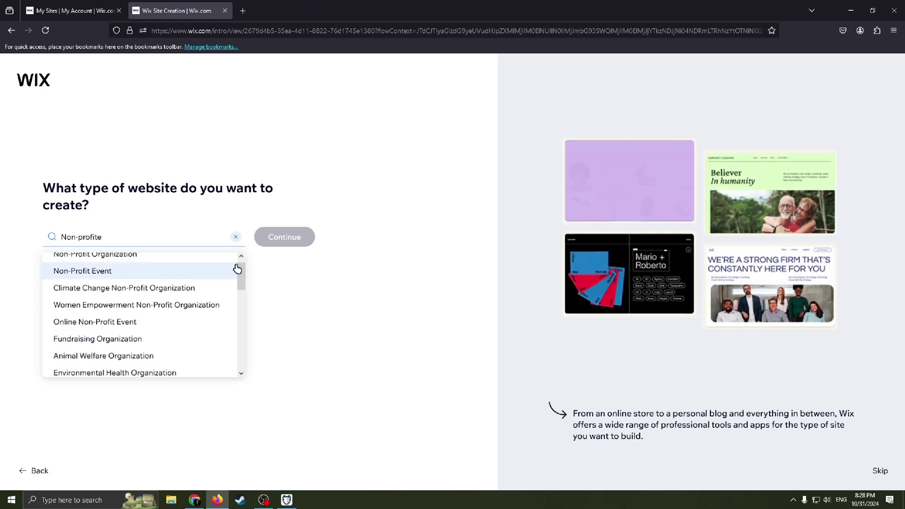
{"action": "scroll", "coordinate": [243, 264], "scroll_direction": "up", "scroll_amount": 1}
{"action": "scroll", "coordinate": [249, 258], "scroll_direction": "down", "scroll_amount": 1}
{"action": "scroll", "coordinate": [248, 262], "scroll_direction": "up", "scroll_amount": 1}
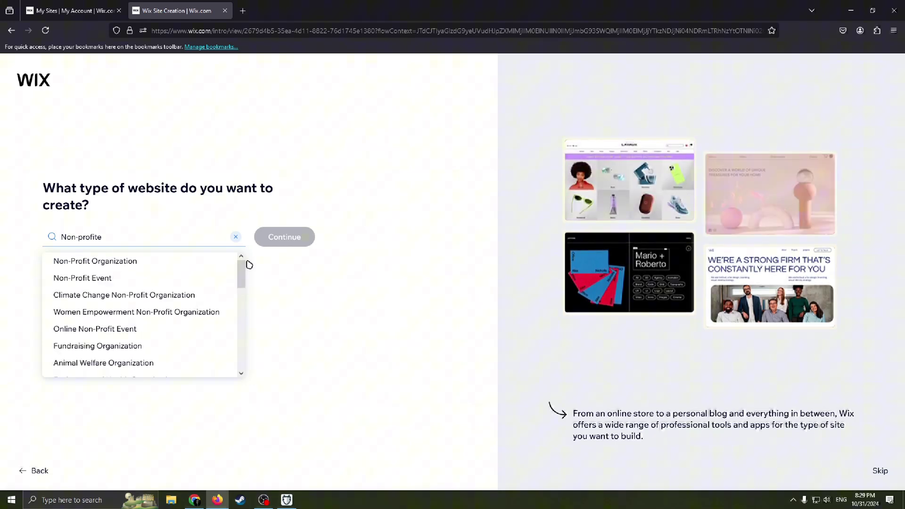
{"action": "scroll", "coordinate": [249, 264], "scroll_direction": "down", "scroll_amount": 2}
{"action": "scroll", "coordinate": [248, 276], "scroll_direction": "up", "scroll_amount": 2}
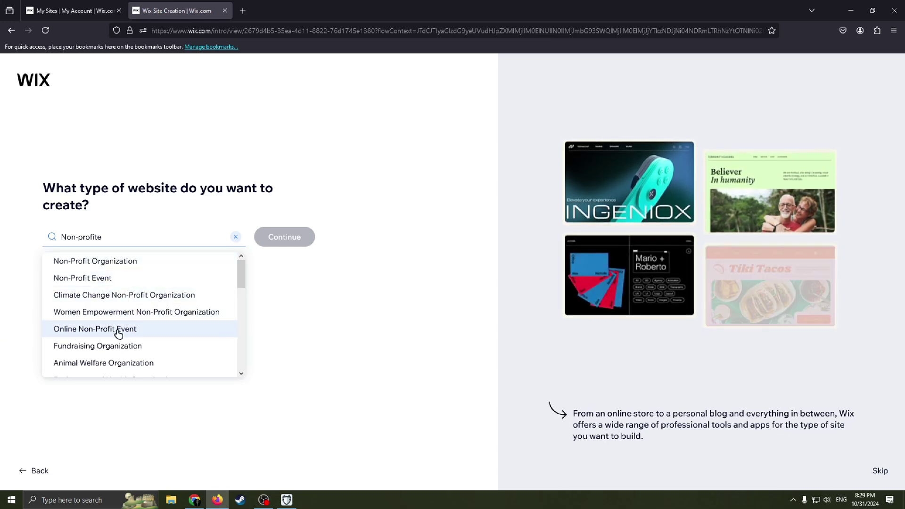
{"action": "scroll", "coordinate": [179, 330], "scroll_direction": "down", "scroll_amount": 1}
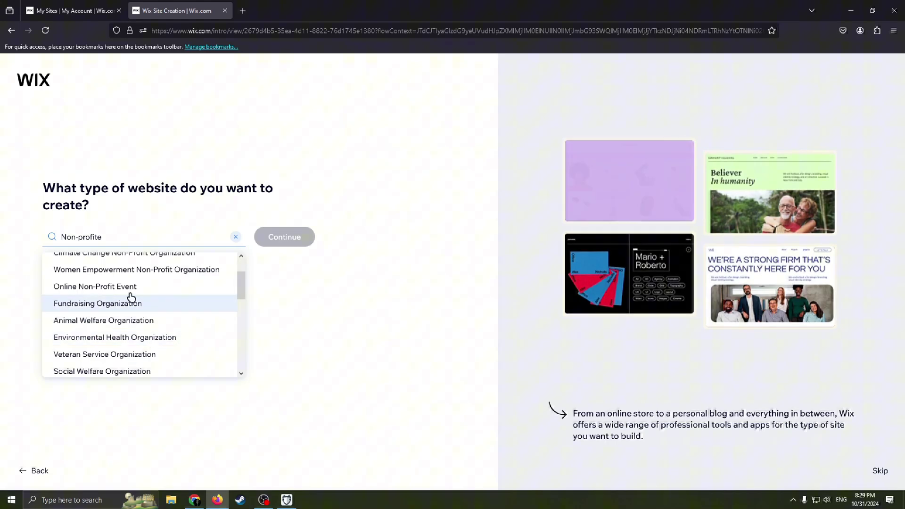
{"action": "scroll", "coordinate": [189, 320], "scroll_direction": "up", "scroll_amount": 1}
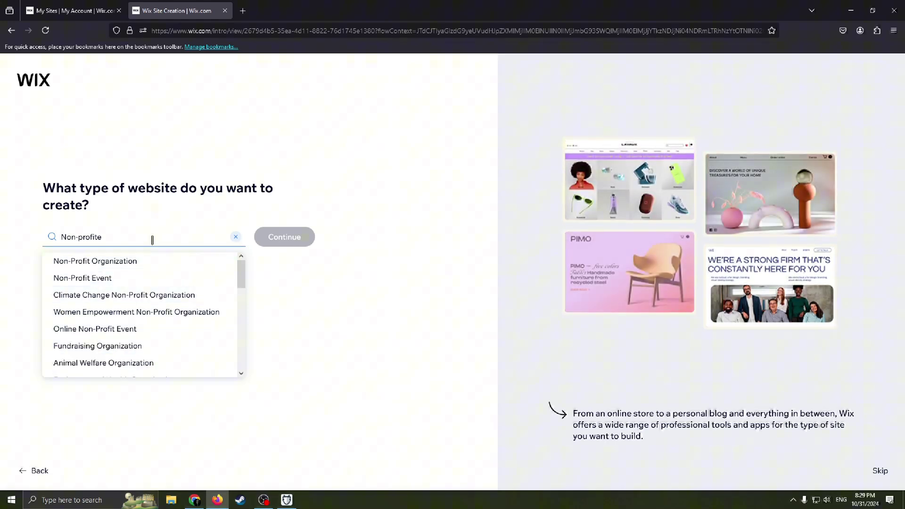
Choose Non-Profit Organization as the site type and continue
{"action": "triple_click", "coordinate": [85, 237]}
{"action": "left_click", "coordinate": [141, 236]}
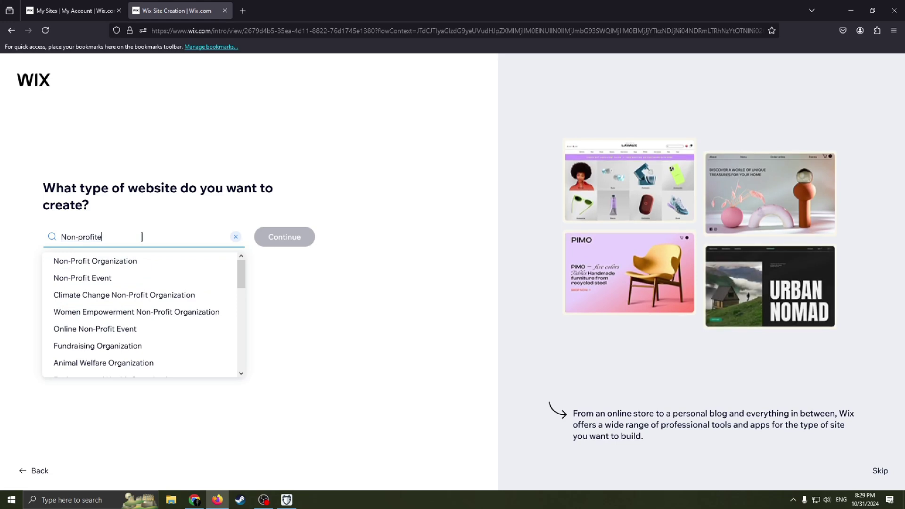
{"action": "left_click", "coordinate": [107, 262]}
{"action": "left_click", "coordinate": [283, 242]}
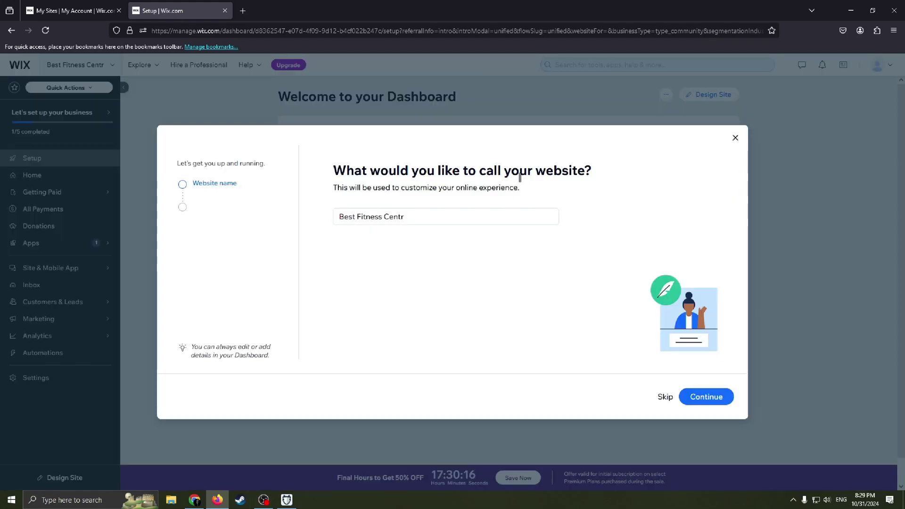
Replace the website name 'Best Fitness Centr' with 'Charity' and submit it
{"action": "left_click", "coordinate": [460, 219]}
{"action": "key", "text": "ctrl+a"}
{"action": "key", "text": "BackSpace"}
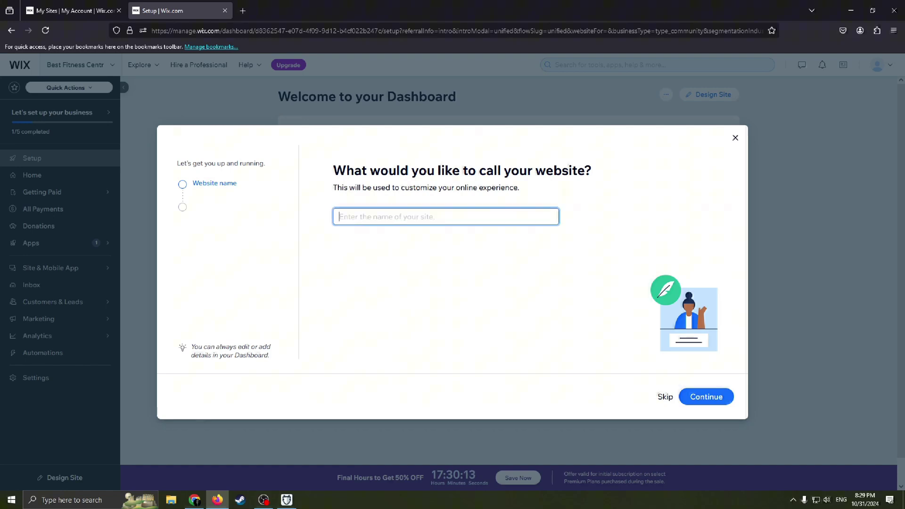
{"action": "type", "text": "Charity"}
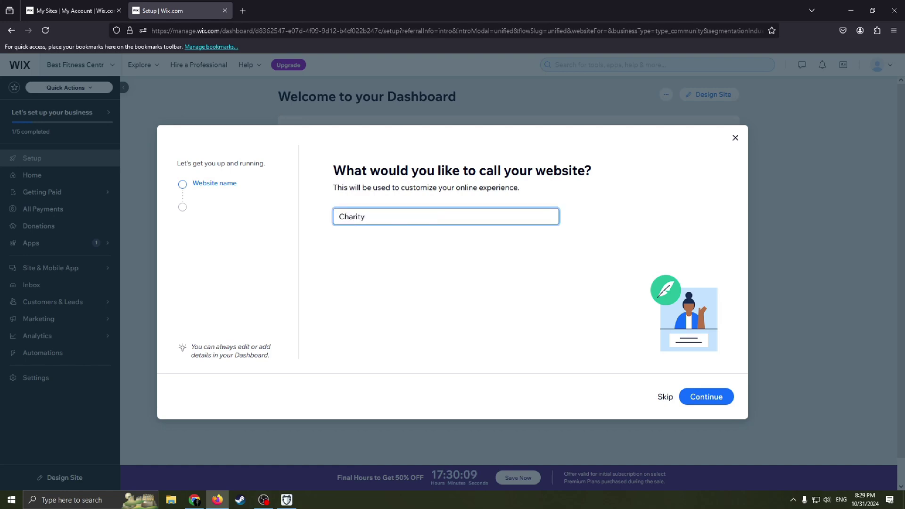
{"action": "key", "text": "Return"}
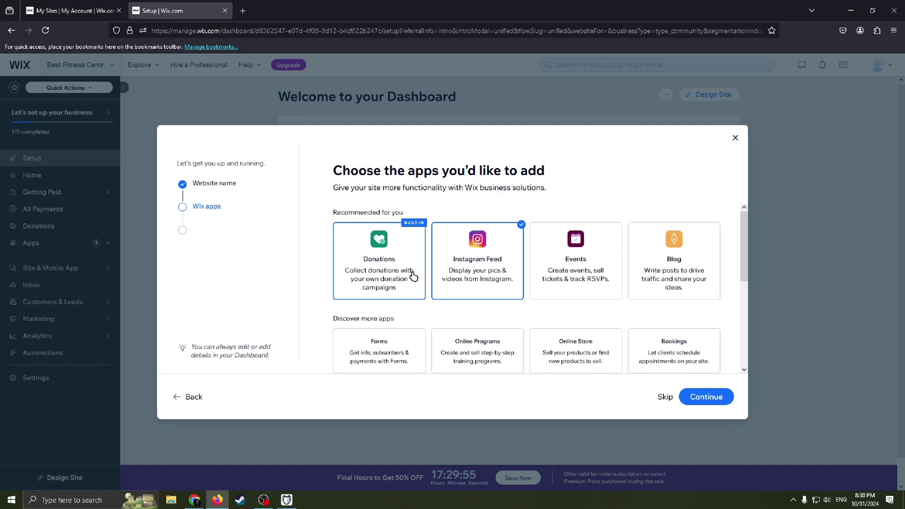
Deselect the Instagram Feed app, keeping the Donations app included
{"action": "scroll", "coordinate": [497, 267], "scroll_direction": "down", "scroll_amount": 1}
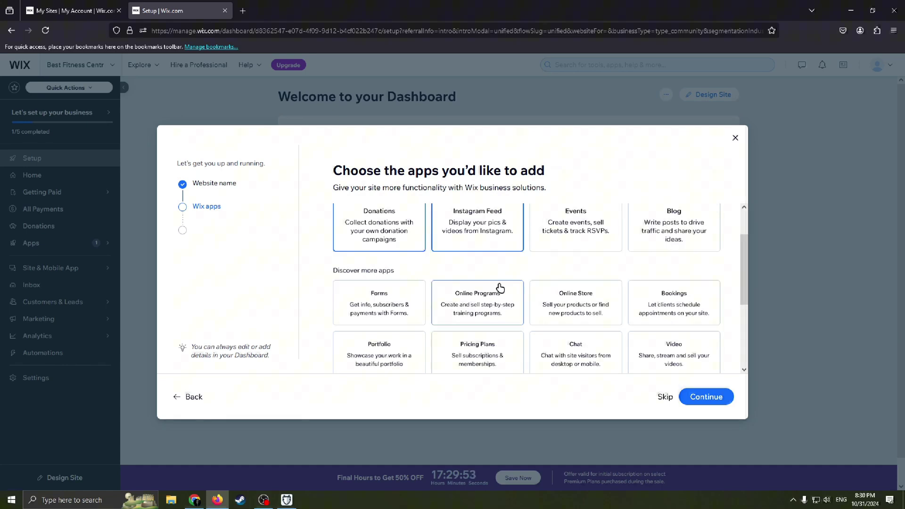
{"action": "scroll", "coordinate": [500, 231], "scroll_direction": "up", "scroll_amount": 1}
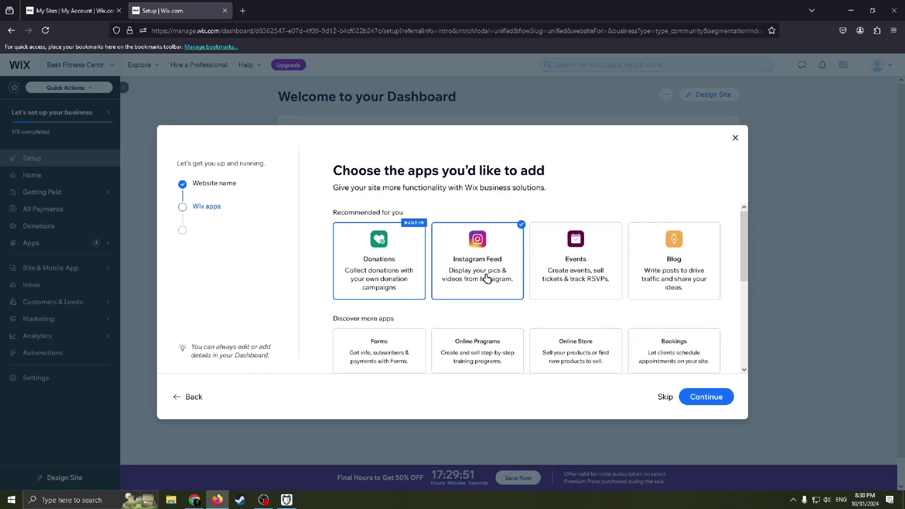
{"action": "left_click", "coordinate": [502, 259]}
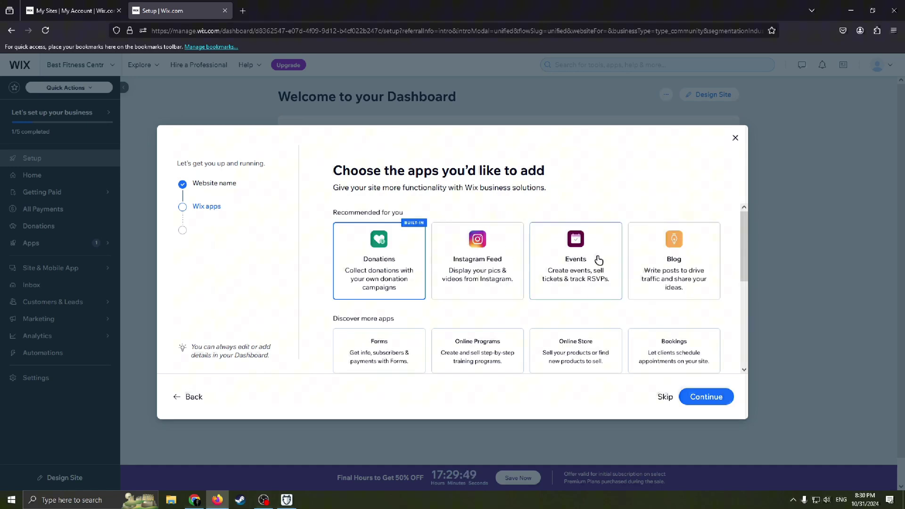
{"action": "scroll", "coordinate": [606, 278], "scroll_direction": "down", "scroll_amount": 1}
{"action": "scroll", "coordinate": [586, 260], "scroll_direction": "up", "scroll_amount": 1}
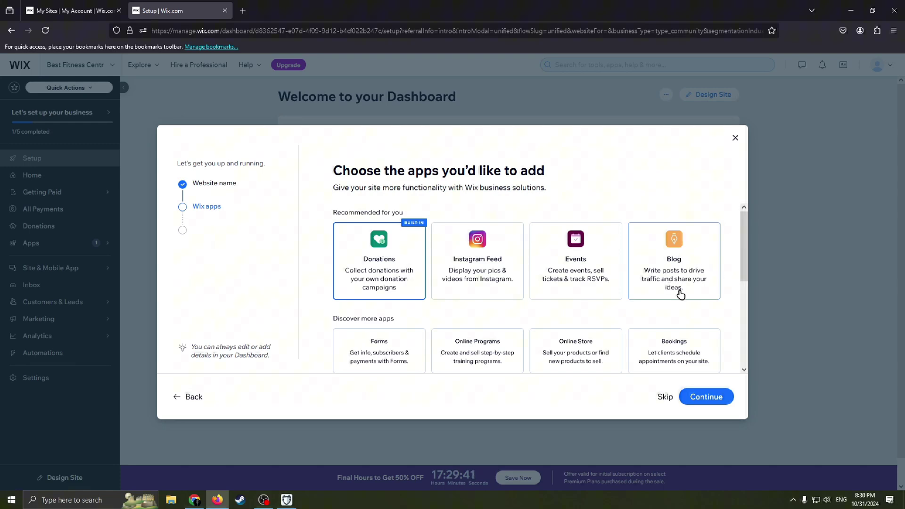
{"action": "scroll", "coordinate": [679, 295], "scroll_direction": "down", "scroll_amount": 4}
{"action": "scroll", "coordinate": [496, 256], "scroll_direction": "up", "scroll_amount": 4}
{"action": "scroll", "coordinate": [518, 293], "scroll_direction": "down", "scroll_amount": 5}
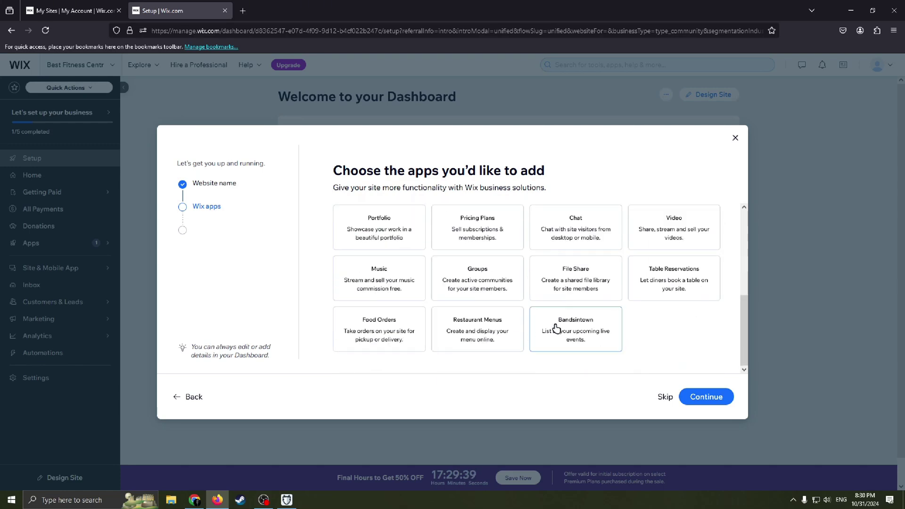
{"action": "scroll", "coordinate": [518, 307], "scroll_direction": "up", "scroll_amount": 5}
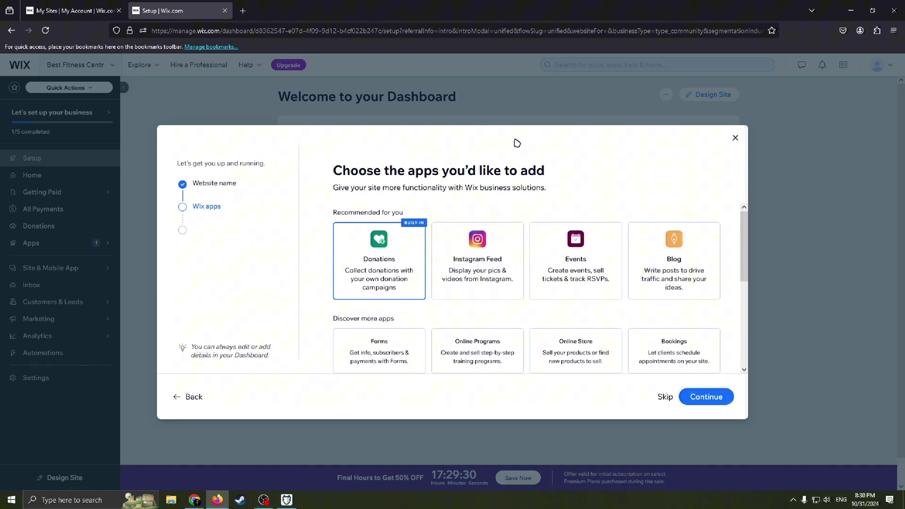
Review the app descriptions and continue past the app selection step
{"action": "mouse_move", "coordinate": [509, 170]}
{"action": "left_mouse_down"}
{"action": "mouse_move", "coordinate": [546, 171]}
{"action": "mouse_move", "coordinate": [480, 170]}
{"action": "mouse_move", "coordinate": [518, 170]}
{"action": "left_mouse_up"}
{"action": "left_click_drag", "start_coordinate": [440, 170], "coordinate": [358, 170]}
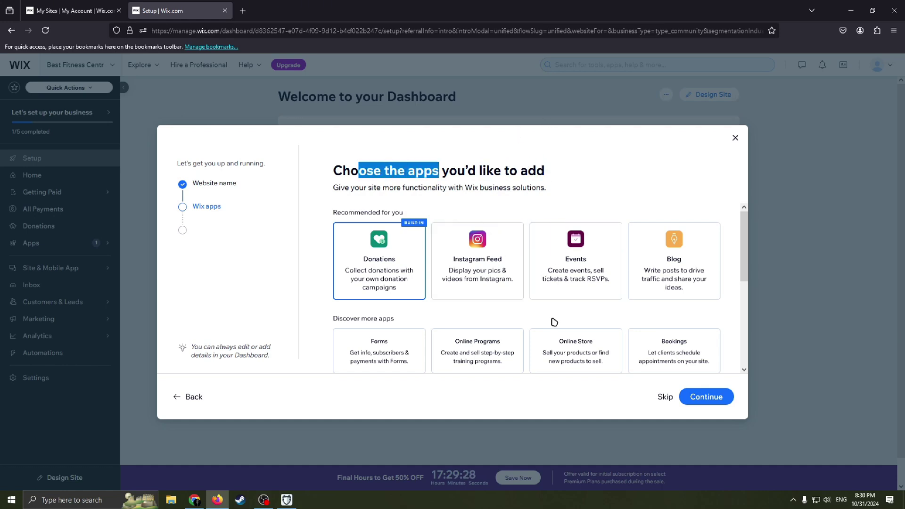
{"action": "left_click", "coordinate": [406, 258]}
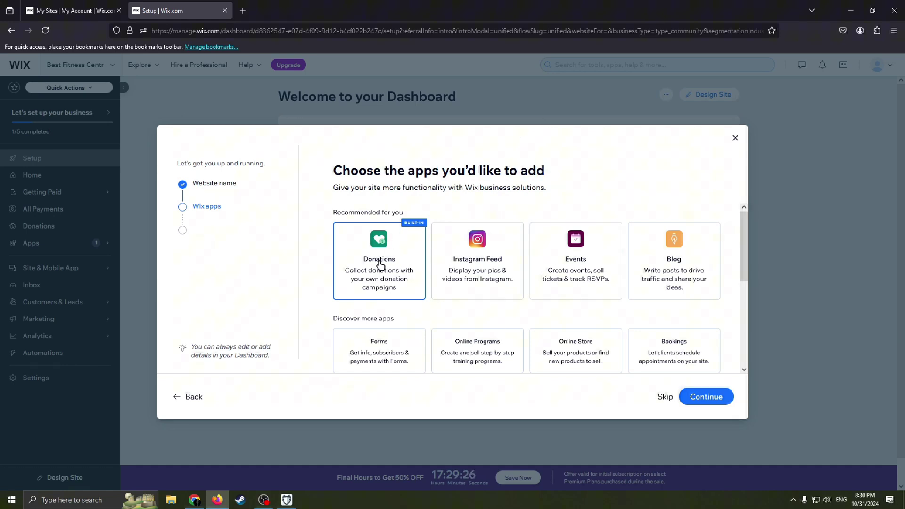
{"action": "left_click_drag", "start_coordinate": [393, 257], "coordinate": [414, 273]}
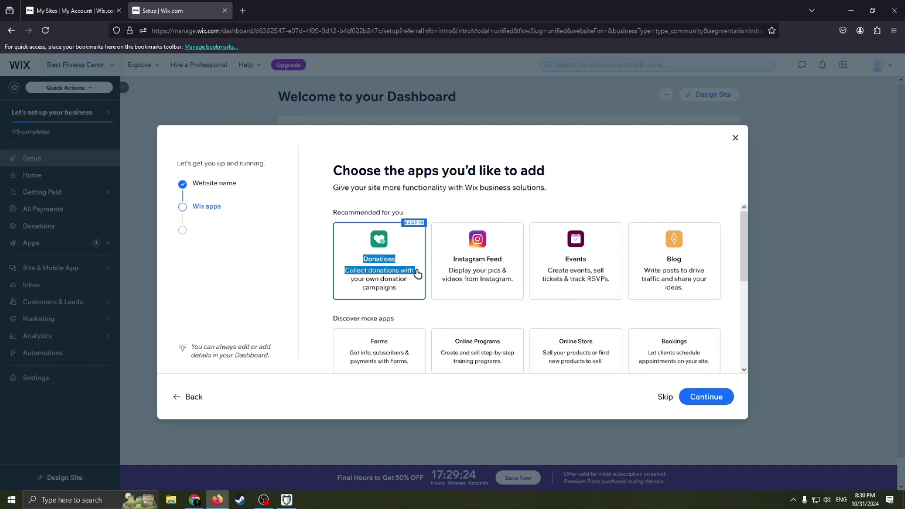
{"action": "left_click", "coordinate": [415, 274]}
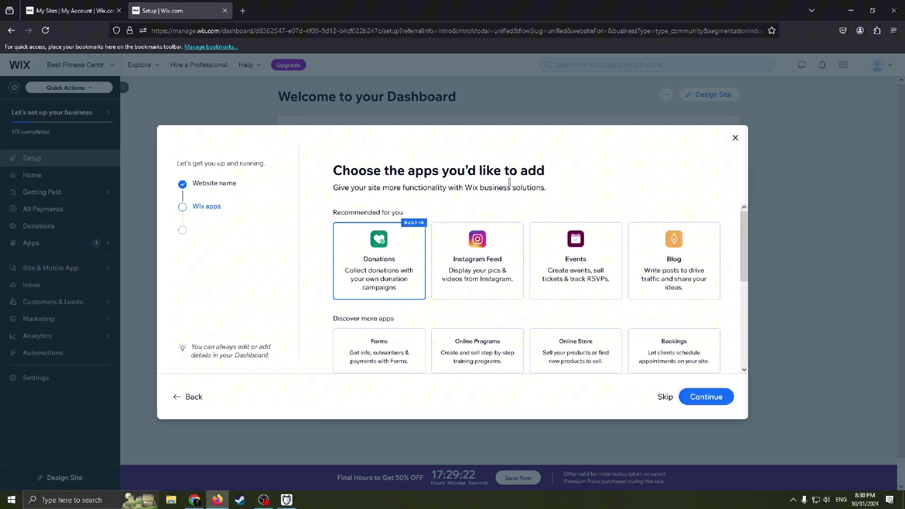
{"action": "left_click", "coordinate": [706, 397]}
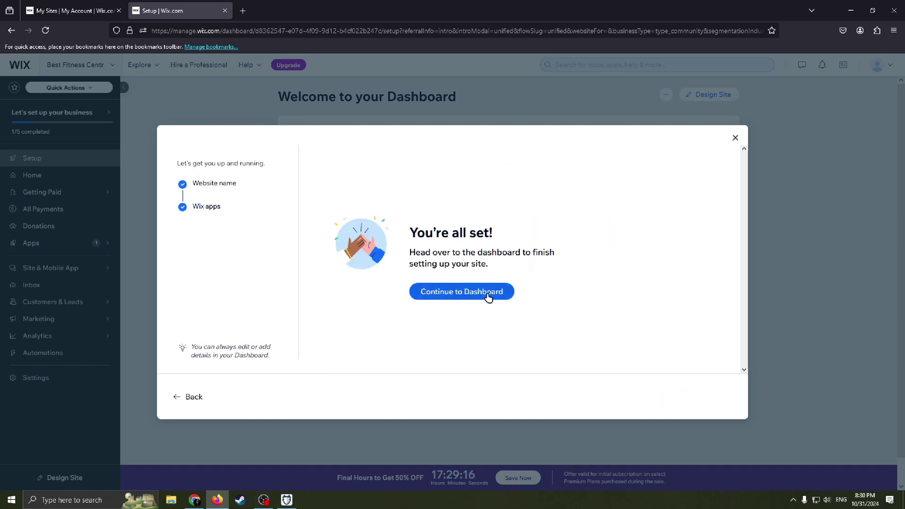
Continue to the dashboard and close the 50% OFF sale pop-up
{"action": "left_click", "coordinate": [488, 296]}
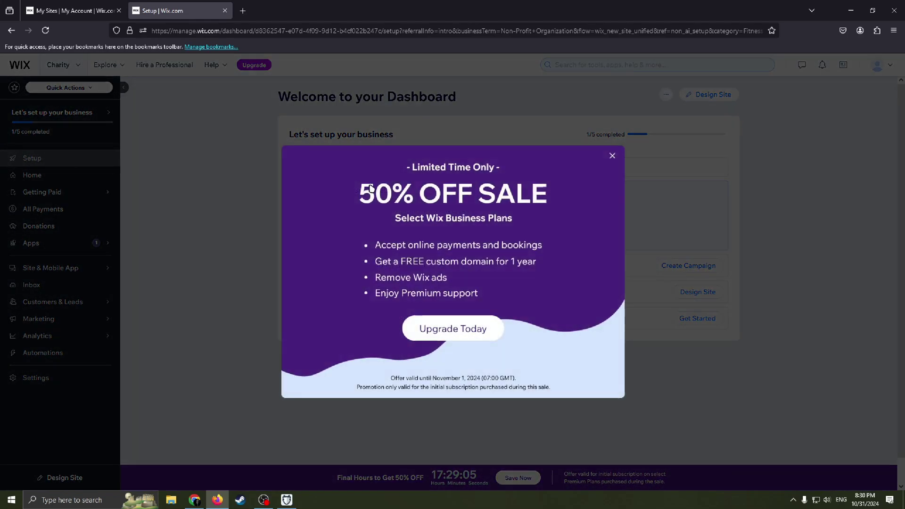
{"action": "left_click", "coordinate": [612, 156]}
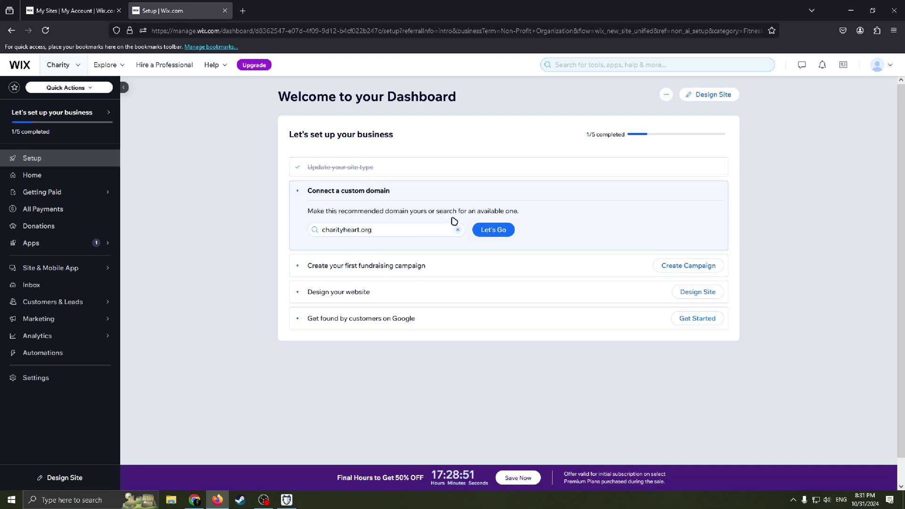
Check the suggested domain charityheart.org and confirm it is available
{"action": "left_click", "coordinate": [377, 231]}
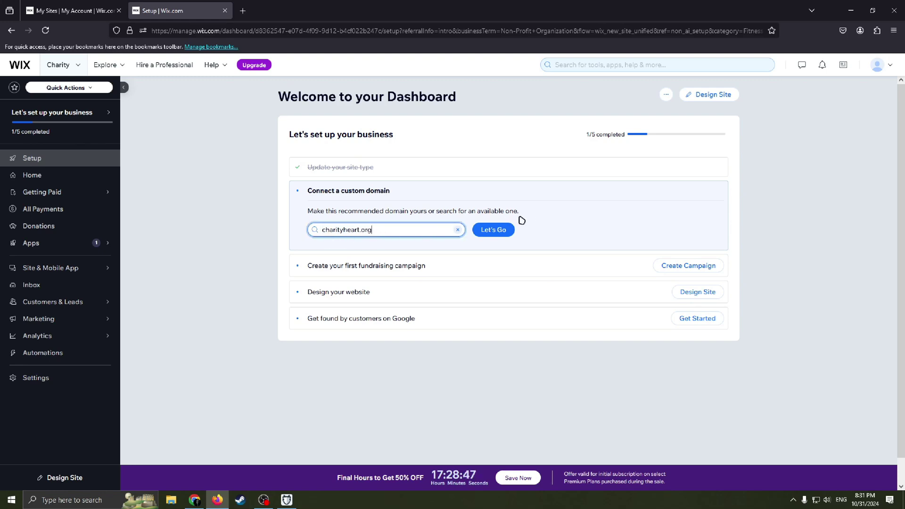
{"action": "left_click", "coordinate": [489, 230]}
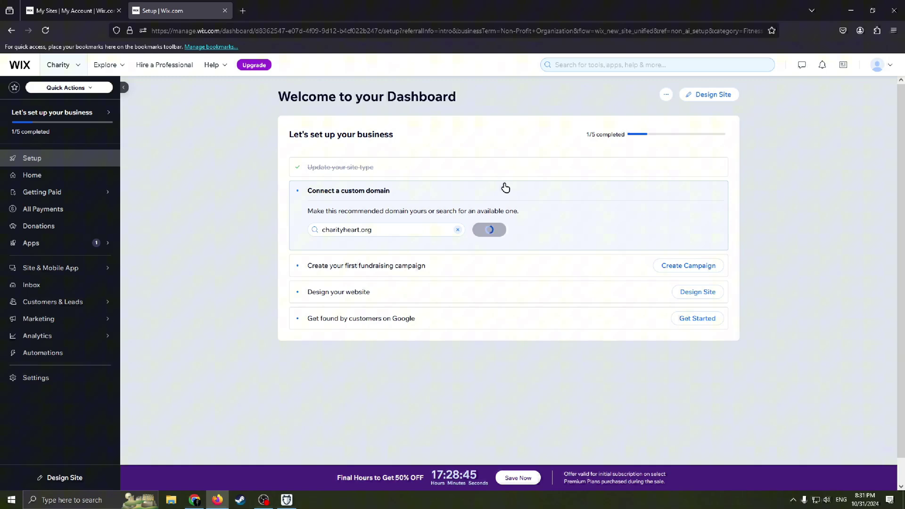
{"action": "mouse_move", "coordinate": [375, 245]}
{"action": "left_mouse_down"}
{"action": "mouse_move", "coordinate": [344, 255]}
{"action": "mouse_move", "coordinate": [390, 249]}
{"action": "left_mouse_up"}
{"action": "left_click", "coordinate": [390, 249]}
{"action": "scroll", "coordinate": [347, 245], "scroll_direction": "down", "scroll_amount": 1}
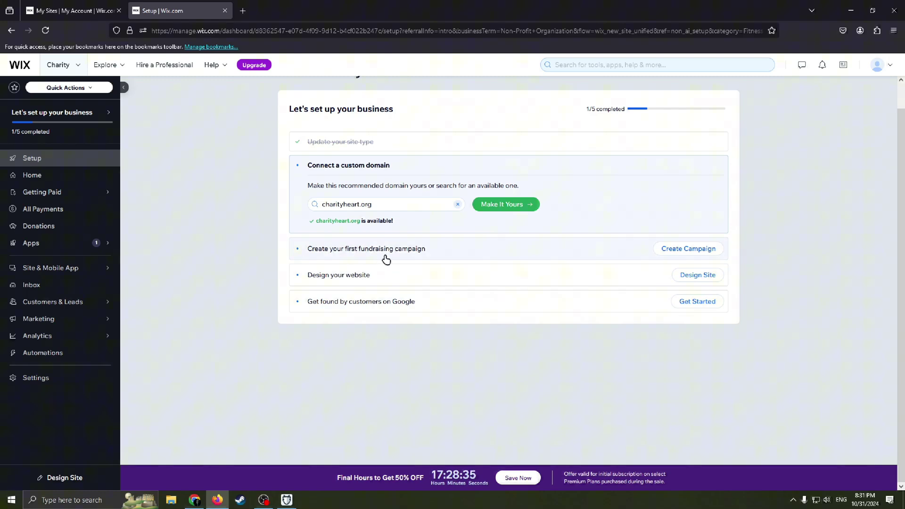
Open the fundraising campaign form, look through it without filling it in, then go back
{"action": "left_click", "coordinate": [522, 261]}
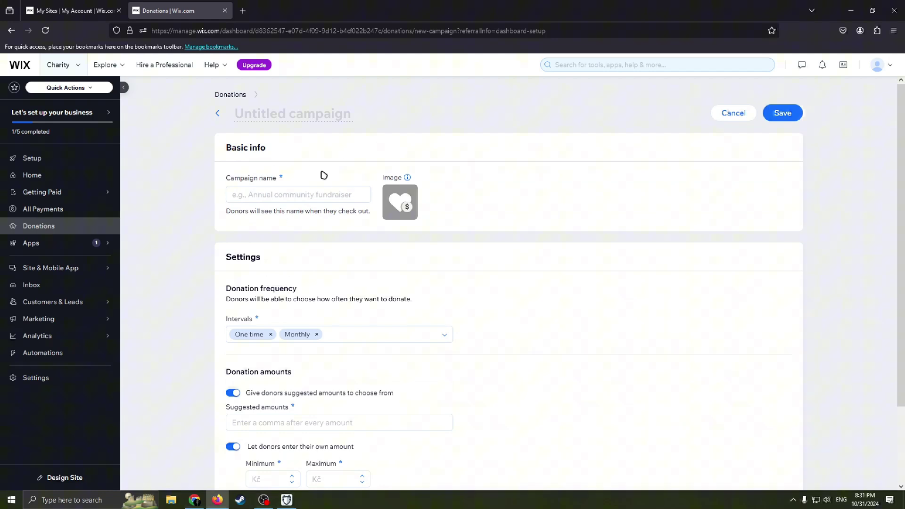
{"action": "left_click", "coordinate": [302, 199]}
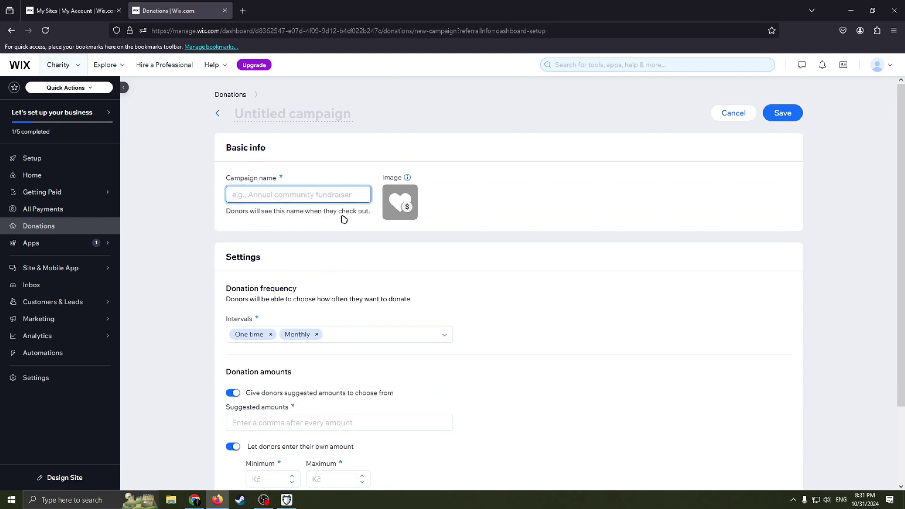
{"action": "scroll", "coordinate": [377, 273], "scroll_direction": "down", "scroll_amount": 1}
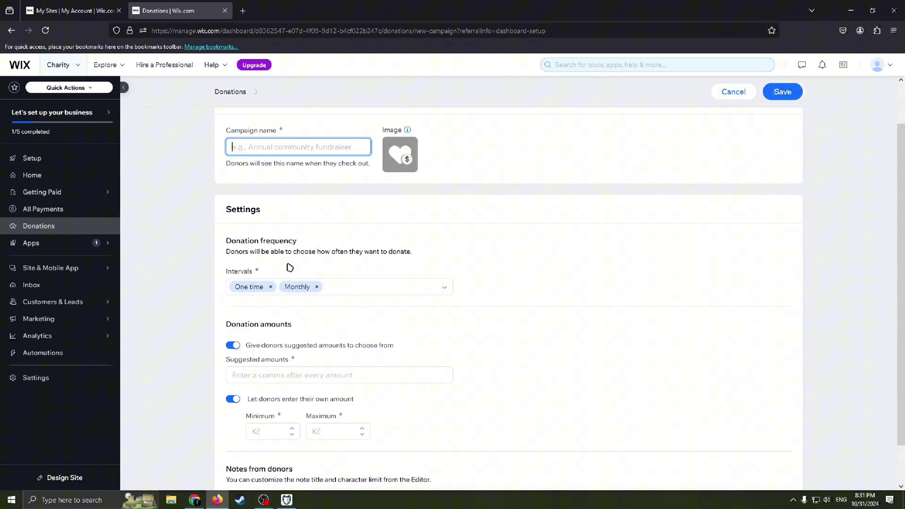
{"action": "scroll", "coordinate": [289, 267], "scroll_direction": "down", "scroll_amount": 1}
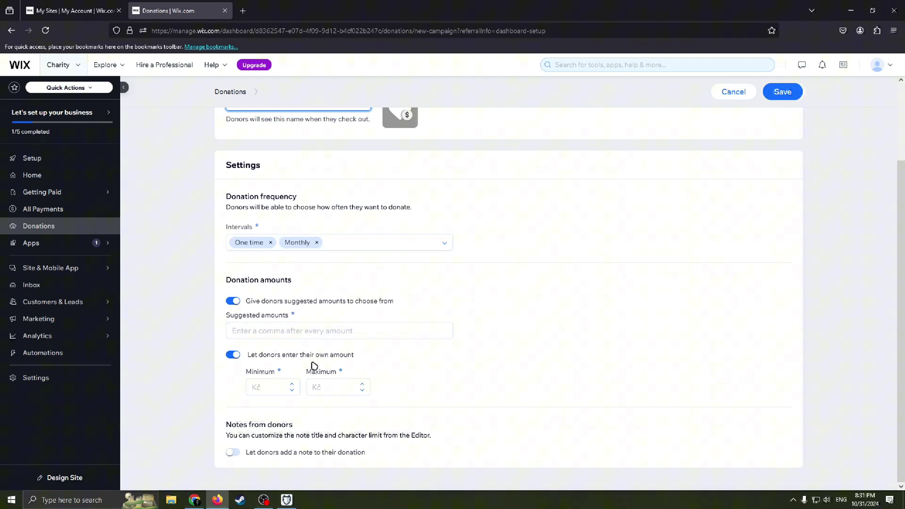
{"action": "scroll", "coordinate": [314, 365], "scroll_direction": "up", "scroll_amount": 2}
{"action": "left_click", "coordinate": [11, 31]}
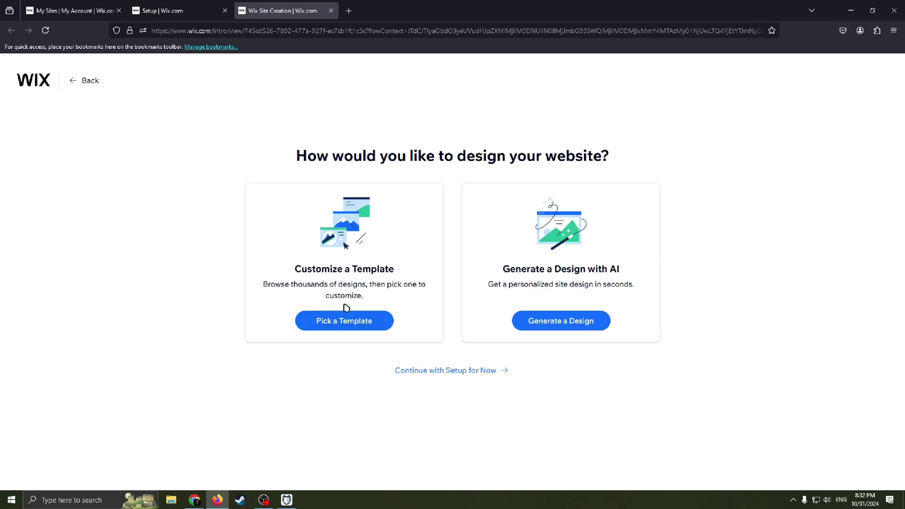
Choose the template design option to open the template gallery
{"action": "left_click_drag", "start_coordinate": [329, 285], "coordinate": [263, 285]}
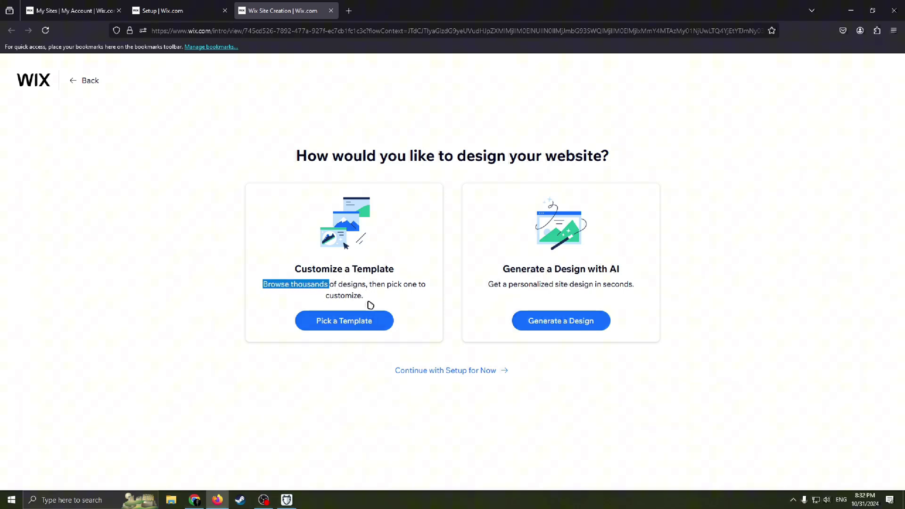
{"action": "left_click", "coordinate": [556, 263]}
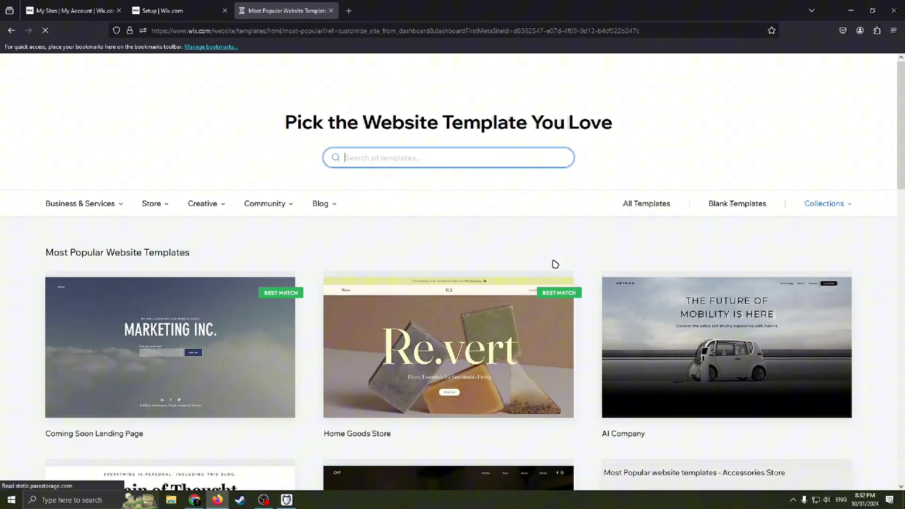
Search the template gallery for 'non-profite'
{"action": "scroll", "coordinate": [447, 258], "scroll_direction": "down", "scroll_amount": 3}
{"action": "scroll", "coordinate": [453, 262], "scroll_direction": "down", "scroll_amount": 2}
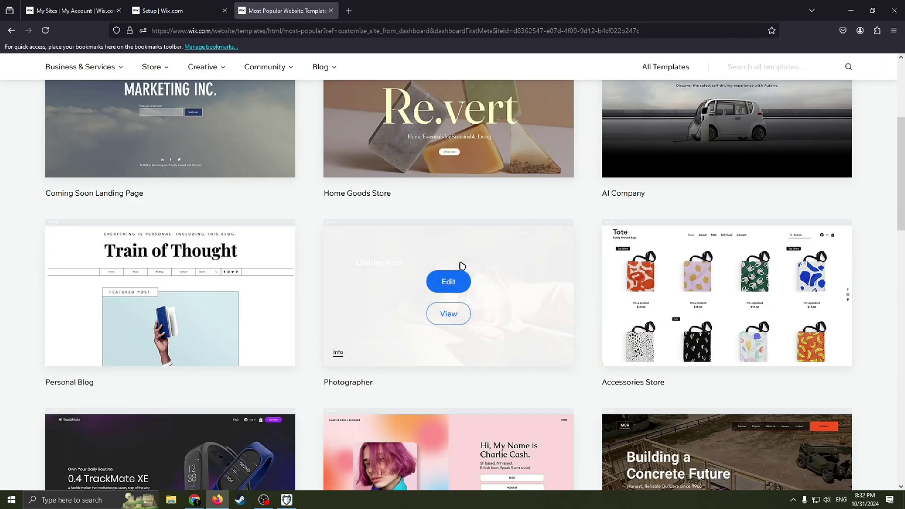
{"action": "scroll", "coordinate": [471, 259], "scroll_direction": "up", "scroll_amount": 5}
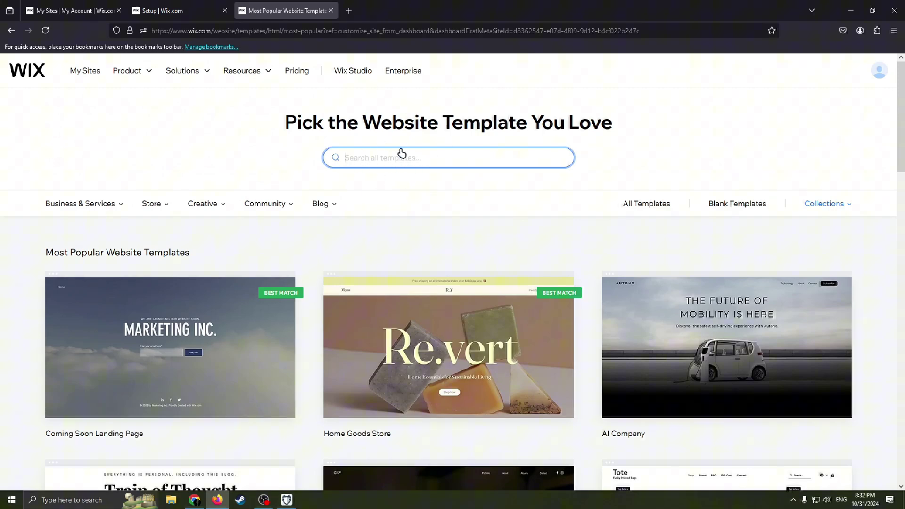
{"action": "type", "text": "non"}
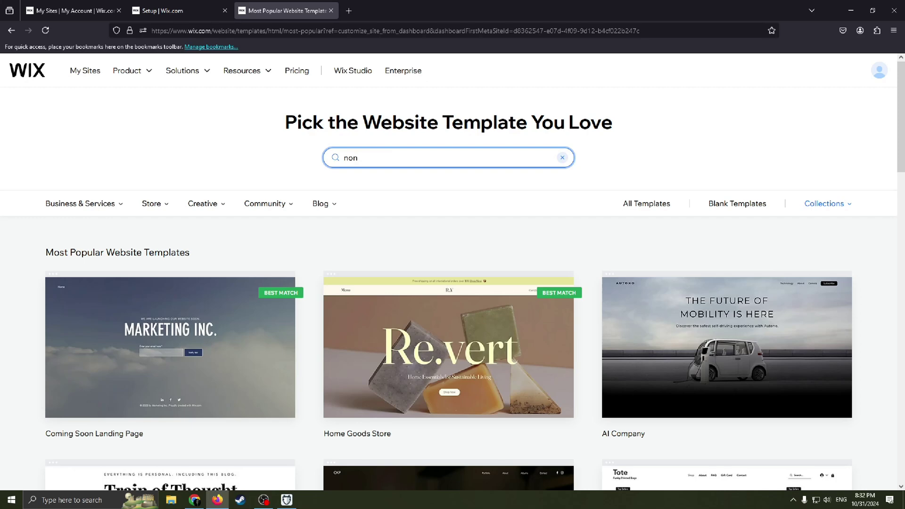
{"action": "type", "text": "-"}
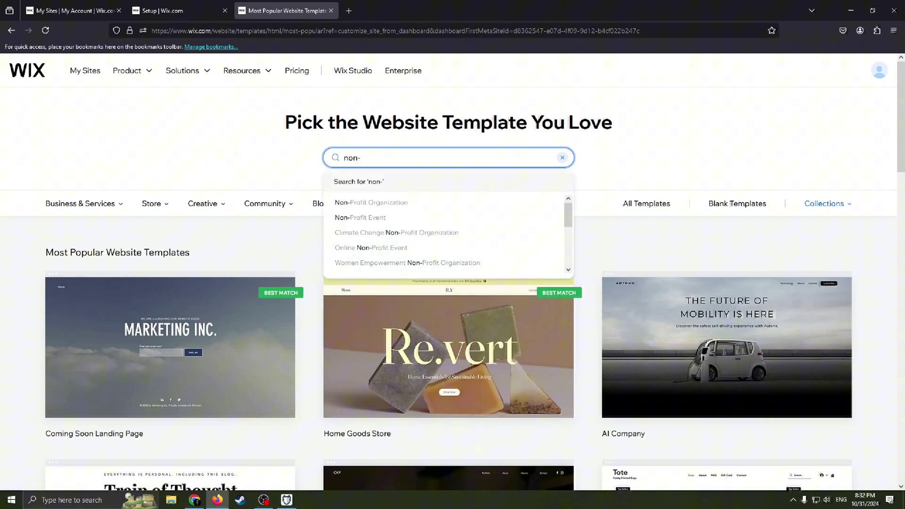
{"action": "type", "text": "prof"}
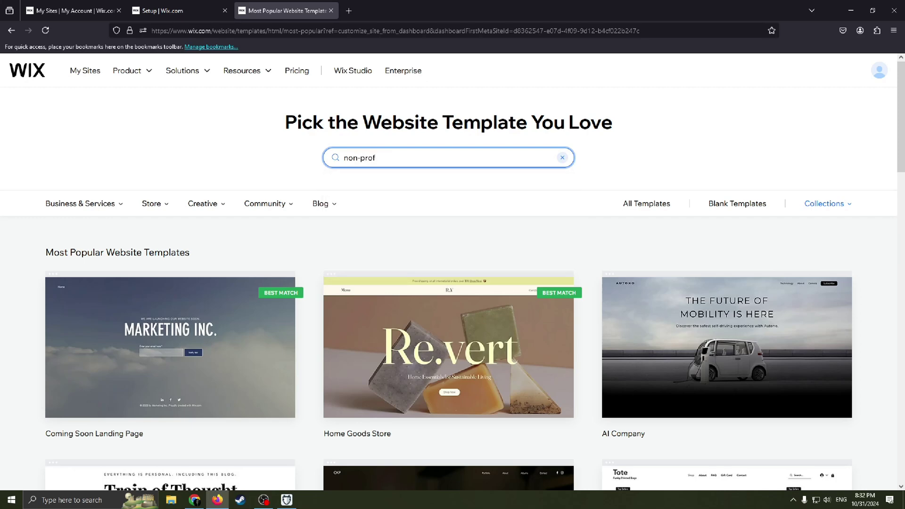
{"action": "type", "text": "ite"}
{"action": "key", "text": "Return"}
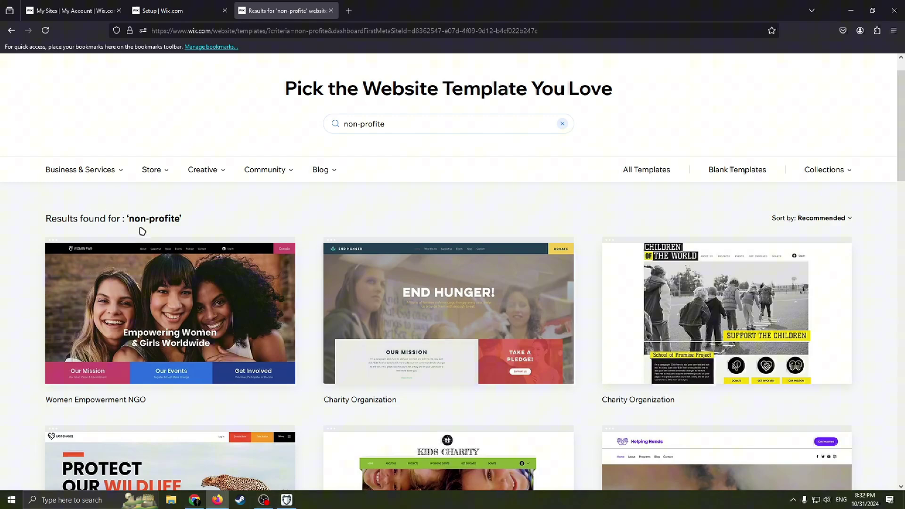
Find the End Hunger Charity Organization template in the results and view its preview
{"action": "scroll", "coordinate": [263, 408], "scroll_direction": "down", "scroll_amount": 2}
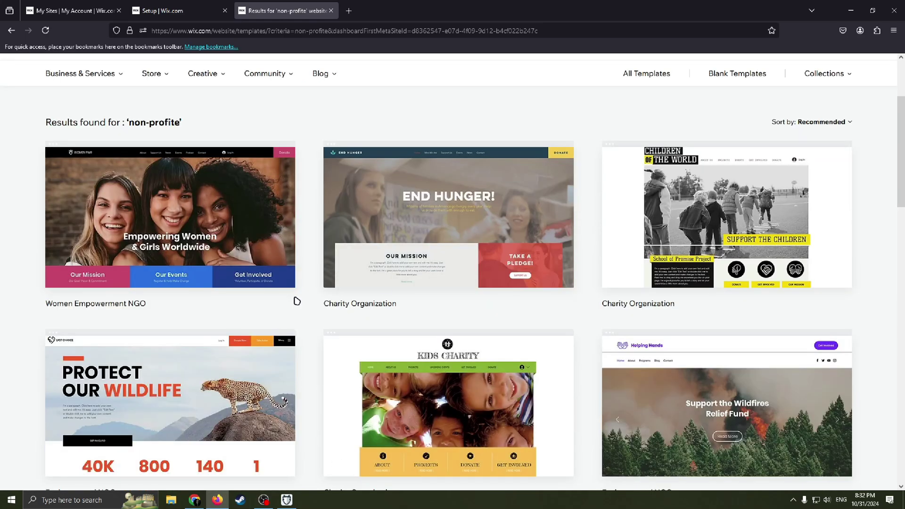
{"action": "mouse_move", "coordinate": [520, 277]}
{"action": "scroll", "coordinate": [589, 296], "scroll_direction": "down", "scroll_amount": 1}
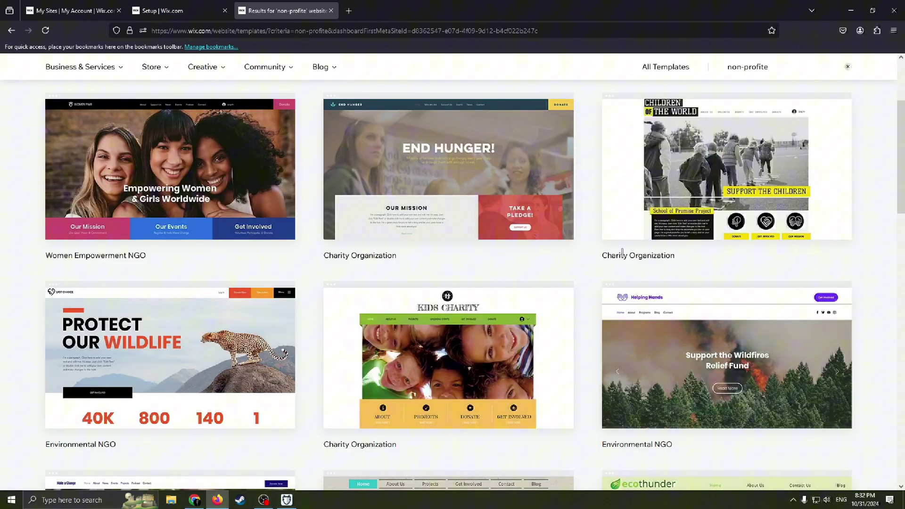
{"action": "scroll", "coordinate": [558, 321], "scroll_direction": "up", "scroll_amount": 3}
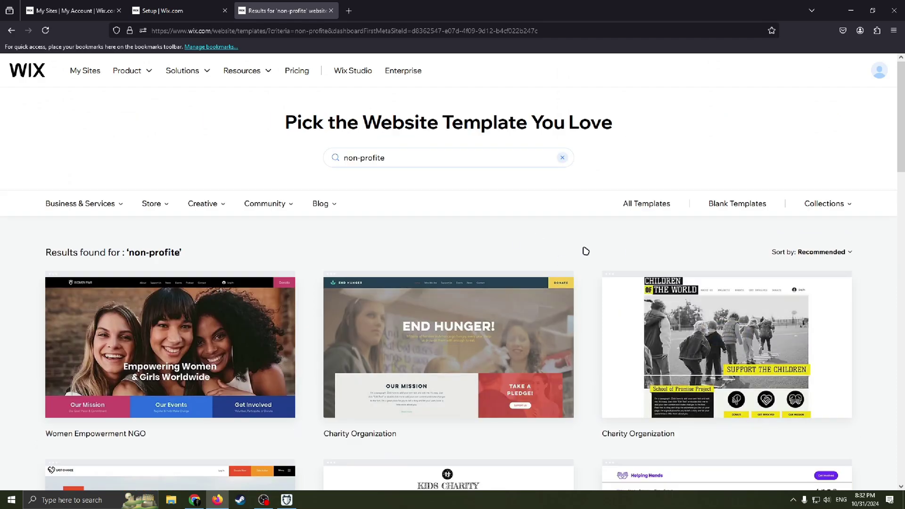
{"action": "scroll", "coordinate": [544, 333], "scroll_direction": "down", "scroll_amount": 2}
{"action": "scroll", "coordinate": [544, 333], "scroll_direction": "down", "scroll_amount": 2}
{"action": "mouse_move", "coordinate": [487, 174]}
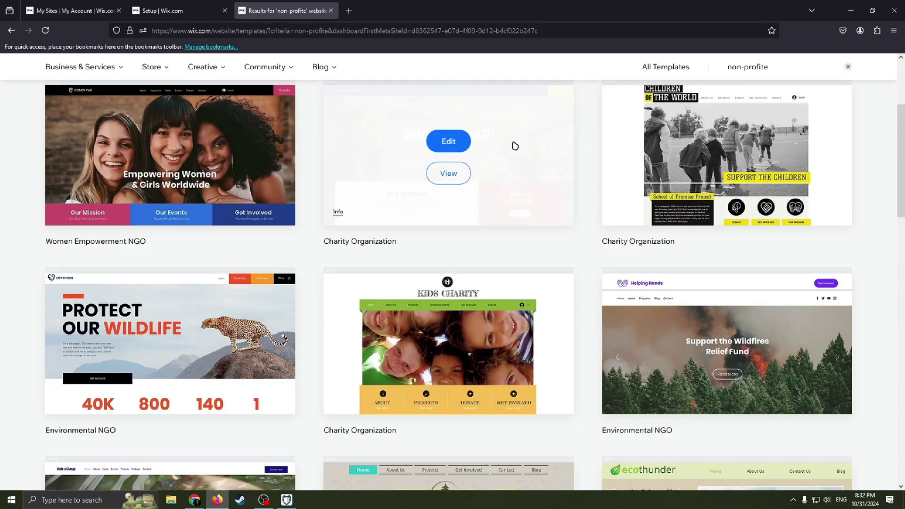
{"action": "scroll", "coordinate": [477, 226], "scroll_direction": "down", "scroll_amount": 1}
{"action": "scroll", "coordinate": [501, 227], "scroll_direction": "up", "scroll_amount": 4}
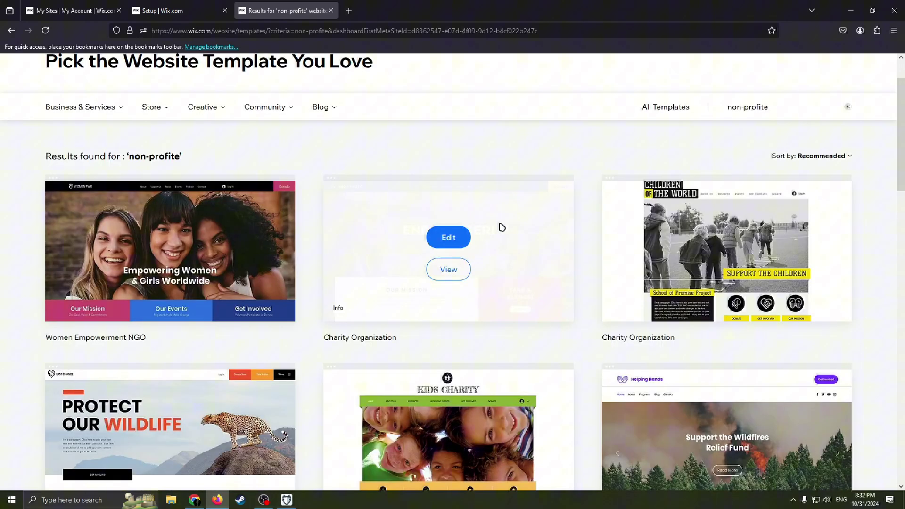
{"action": "left_click", "coordinate": [449, 306]}
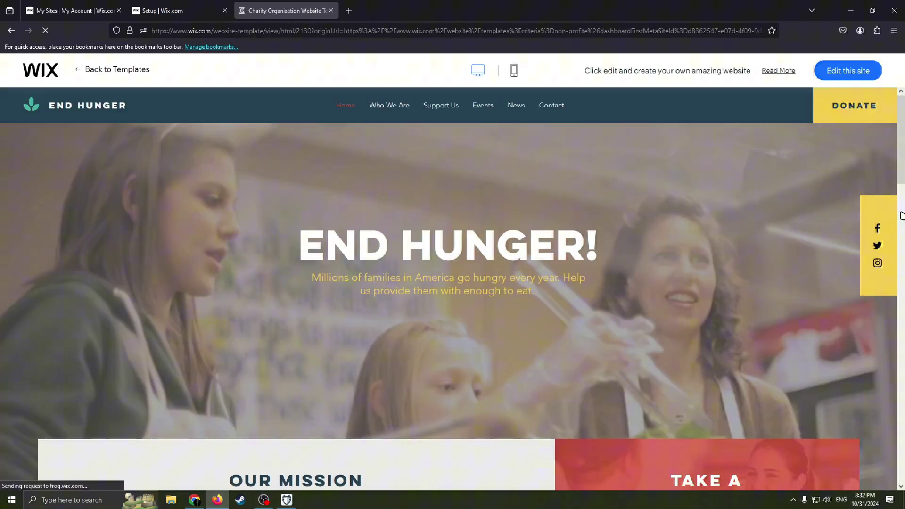
Scroll through the End Hunger template preview and open it in the Wix Editor
{"action": "scroll", "coordinate": [901, 246], "scroll_direction": "down", "scroll_amount": 5}
{"action": "scroll", "coordinate": [677, 284], "scroll_direction": "down", "scroll_amount": 8}
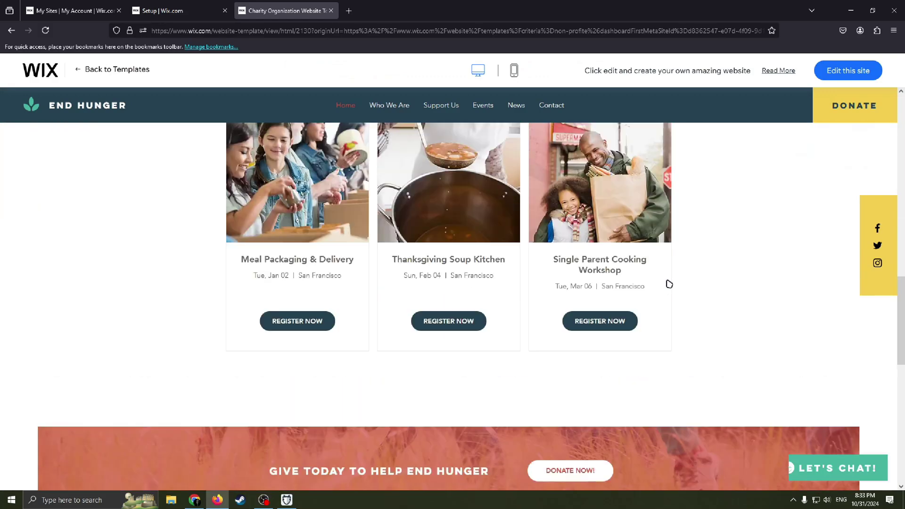
{"action": "scroll", "coordinate": [638, 235], "scroll_direction": "up", "scroll_amount": 16}
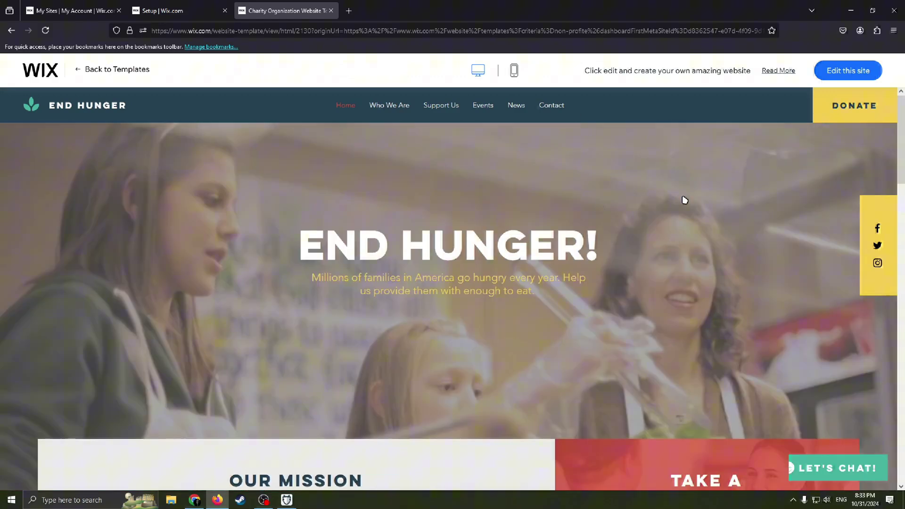
{"action": "scroll", "coordinate": [596, 245], "scroll_direction": "down", "scroll_amount": 2}
{"action": "scroll", "coordinate": [703, 226], "scroll_direction": "up", "scroll_amount": 2}
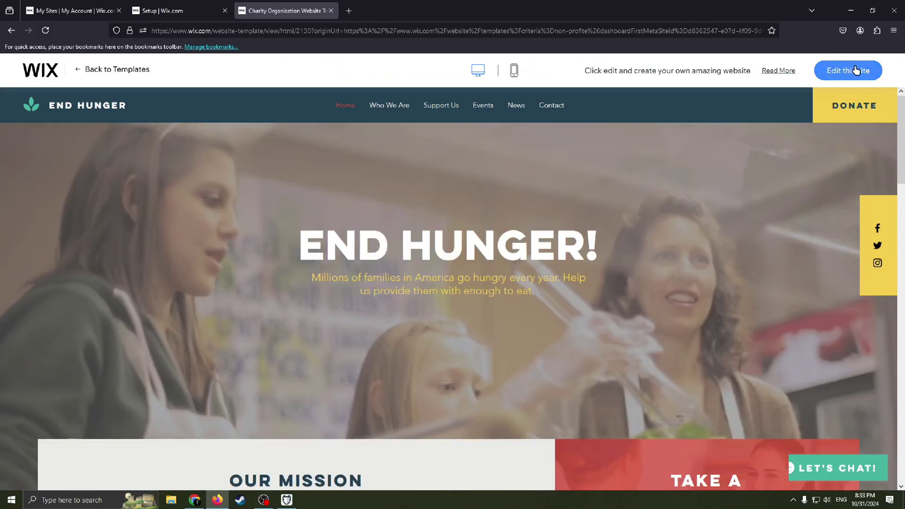
{"action": "left_click", "coordinate": [828, 71]}
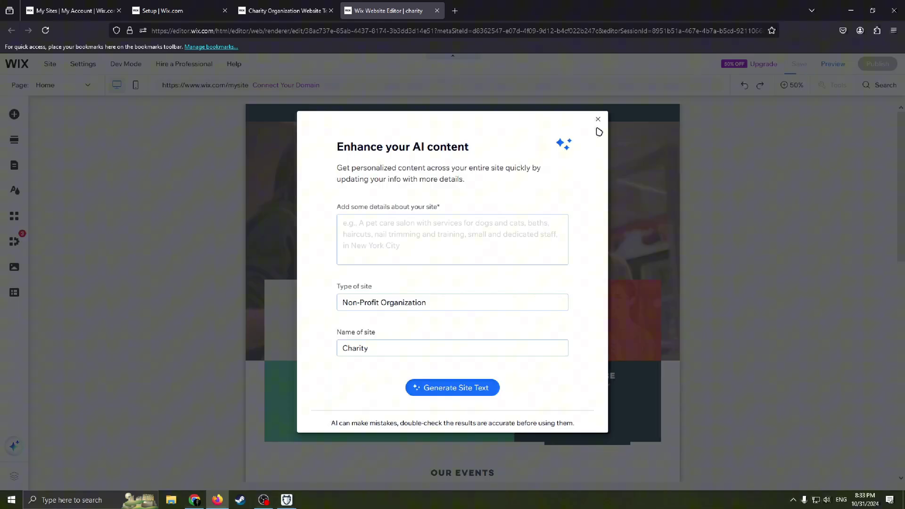
Dismiss the Enhance your AI content prompt to reveal the End Hunger homepage
{"action": "left_click", "coordinate": [597, 118]}
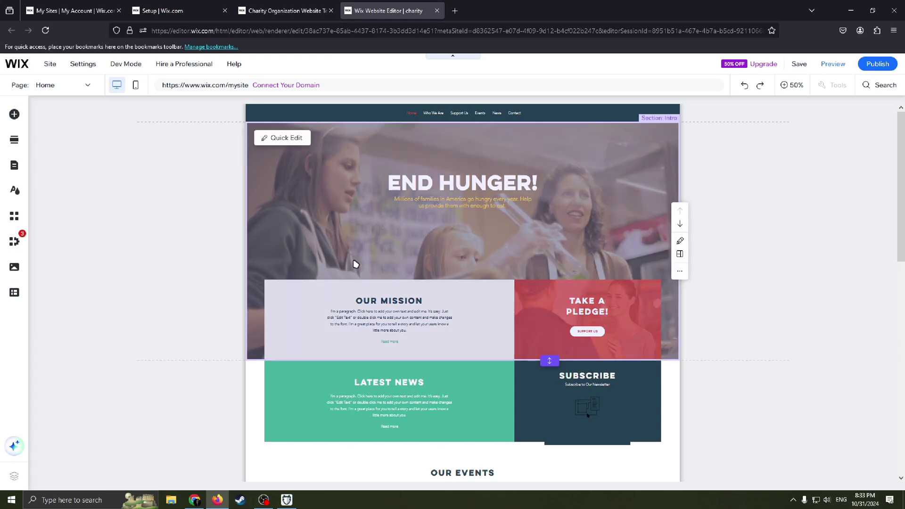
Browse the site's pages in the Page dropdown, then open Site Pages and Menu
{"action": "left_click", "coordinate": [45, 85]}
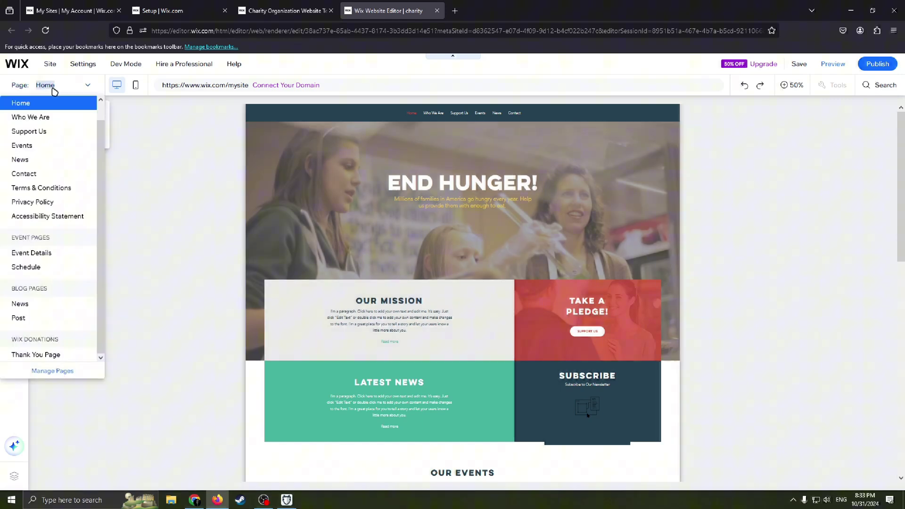
{"action": "scroll", "coordinate": [67, 140], "scroll_direction": "up", "scroll_amount": 1}
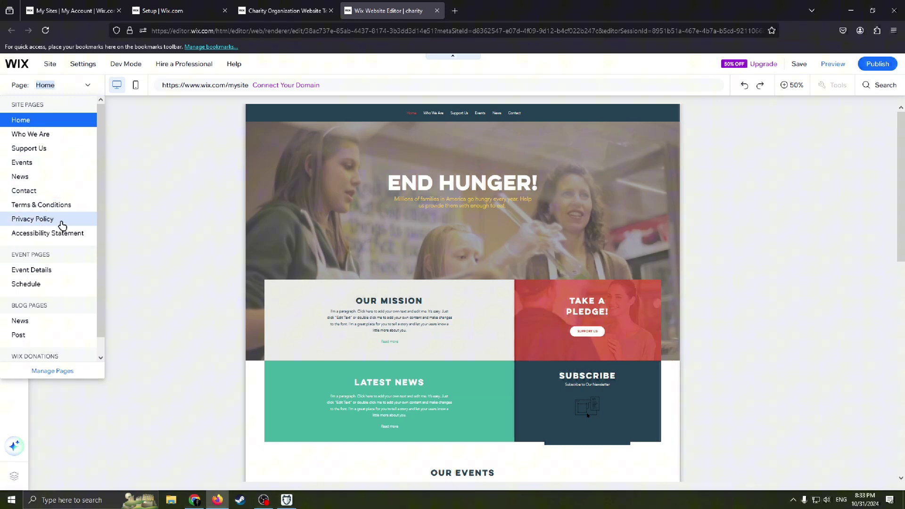
{"action": "scroll", "coordinate": [72, 252], "scroll_direction": "down", "scroll_amount": 1}
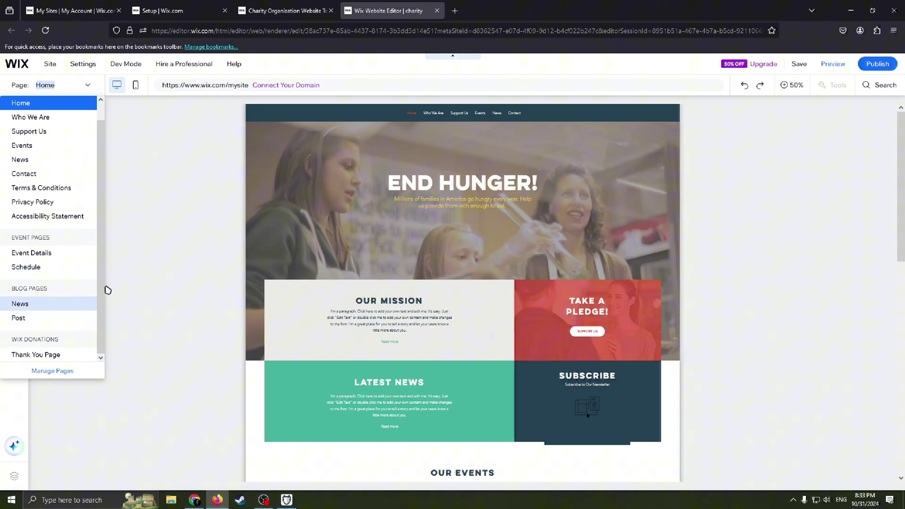
{"action": "scroll", "coordinate": [85, 302], "scroll_direction": "up", "scroll_amount": 1}
{"action": "scroll", "coordinate": [57, 354], "scroll_direction": "down", "scroll_amount": 1}
{"action": "scroll", "coordinate": [61, 339], "scroll_direction": "up", "scroll_amount": 1}
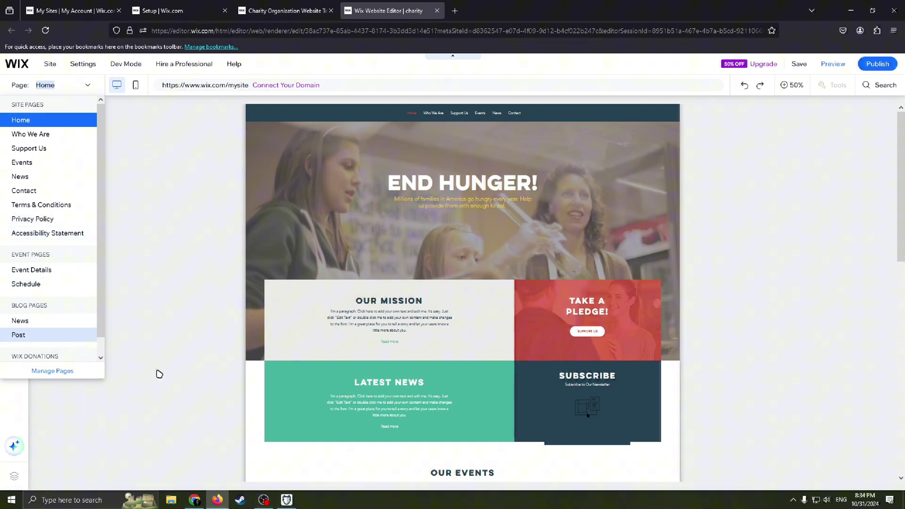
{"action": "left_click", "coordinate": [51, 372]}
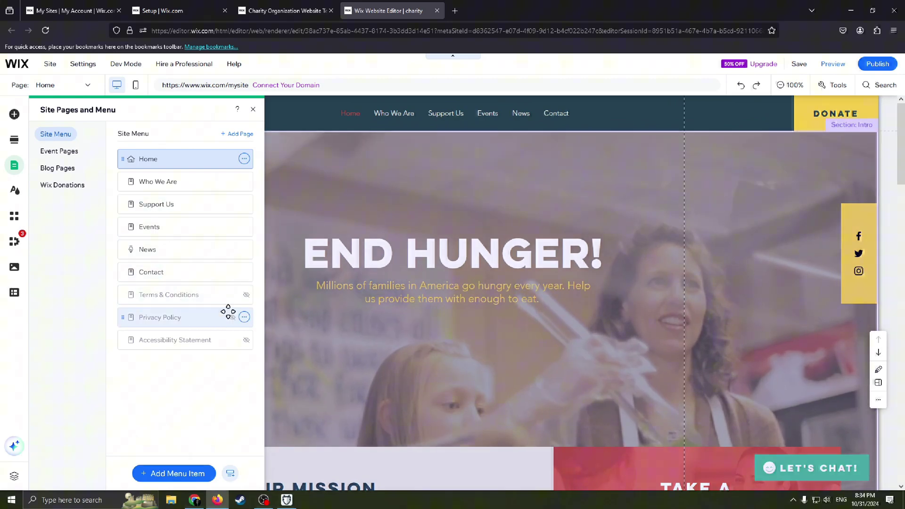
Delete the Privacy Policy page, then bring up the Terms & Conditions page and its options
{"action": "left_click", "coordinate": [243, 317]}
{"action": "left_click", "coordinate": [268, 320]}
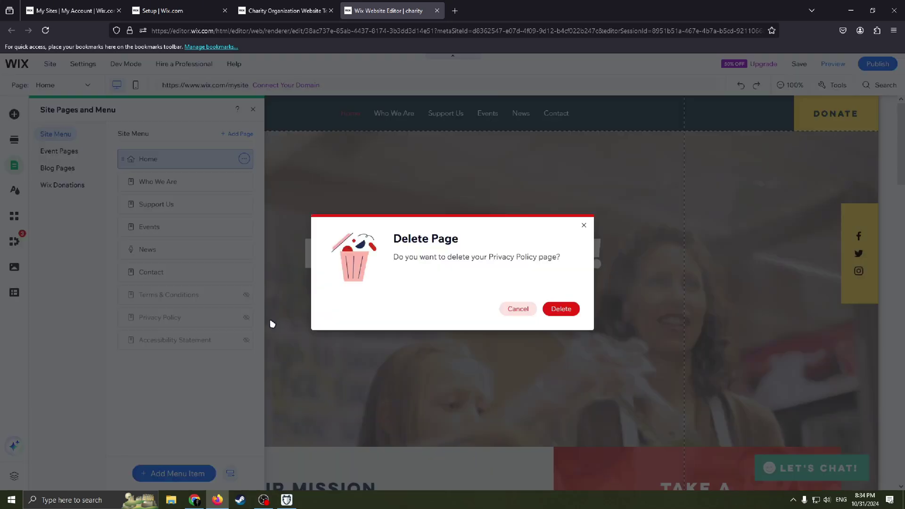
{"action": "left_click", "coordinate": [561, 312]}
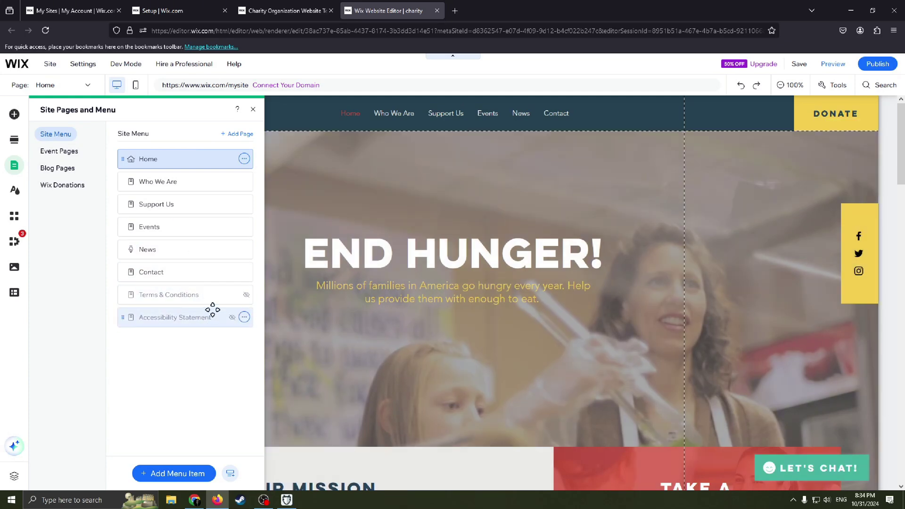
{"action": "left_click", "coordinate": [234, 295]}
{"action": "left_click", "coordinate": [244, 294]}
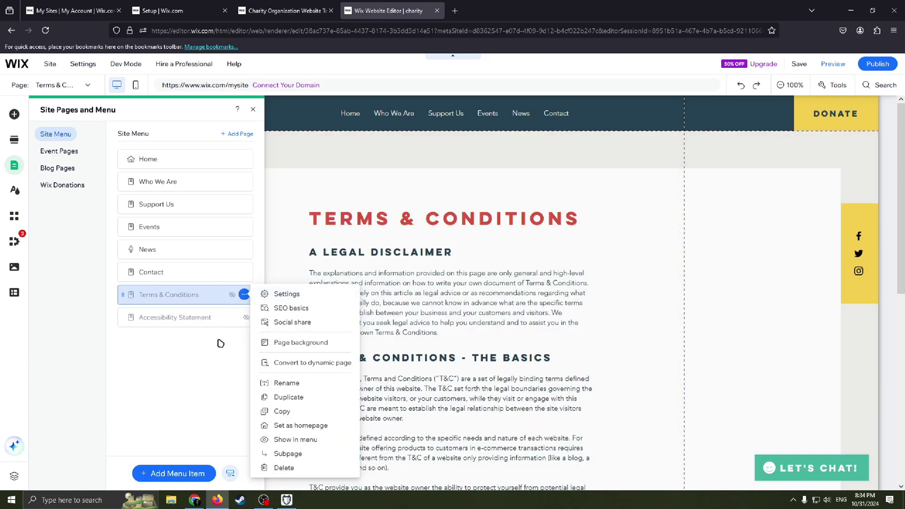
Show Terms & Conditions in the menu, hide it again, and close the pages panel
{"action": "left_click", "coordinate": [285, 441]}
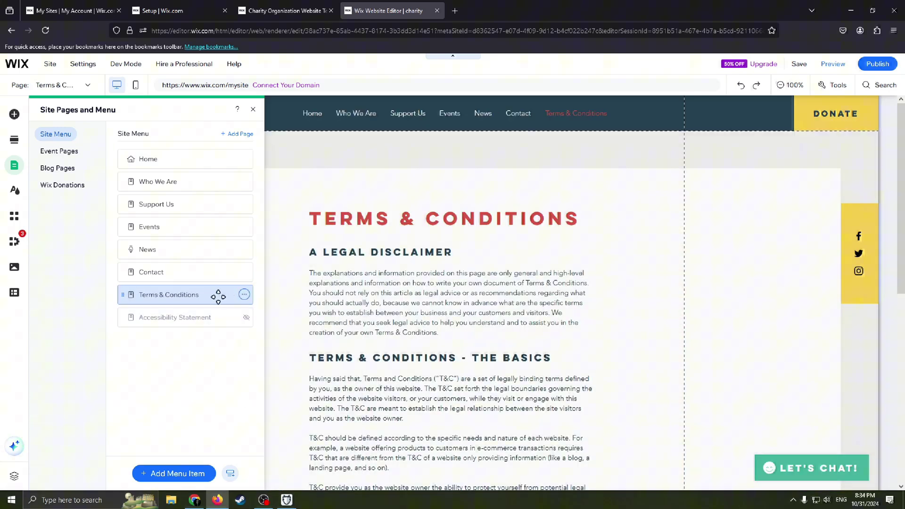
{"action": "left_click", "coordinate": [245, 294]}
{"action": "left_click", "coordinate": [287, 439]}
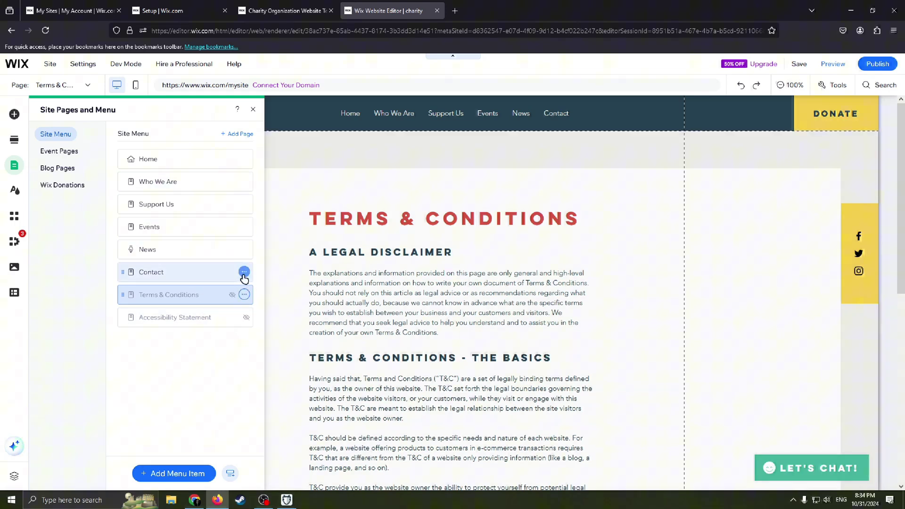
{"action": "left_click", "coordinate": [244, 272]}
{"action": "left_click", "coordinate": [216, 402]}
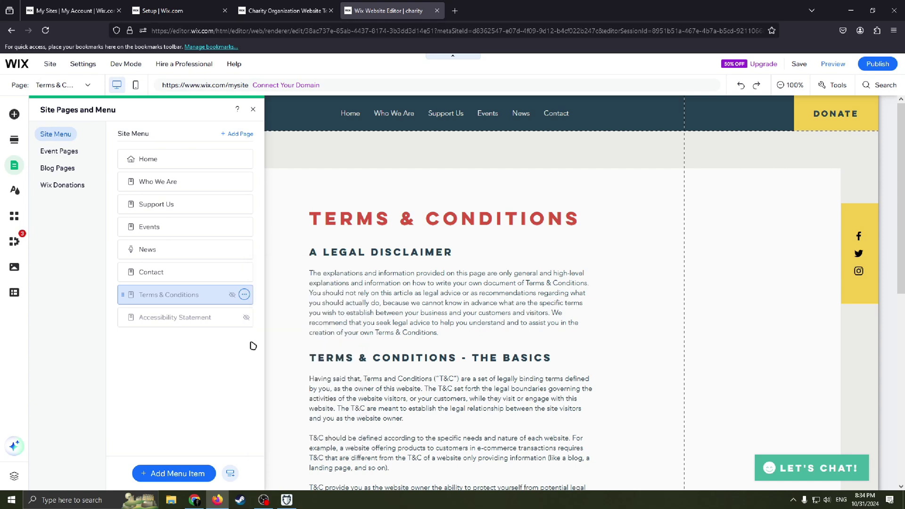
{"action": "left_click", "coordinate": [253, 108]}
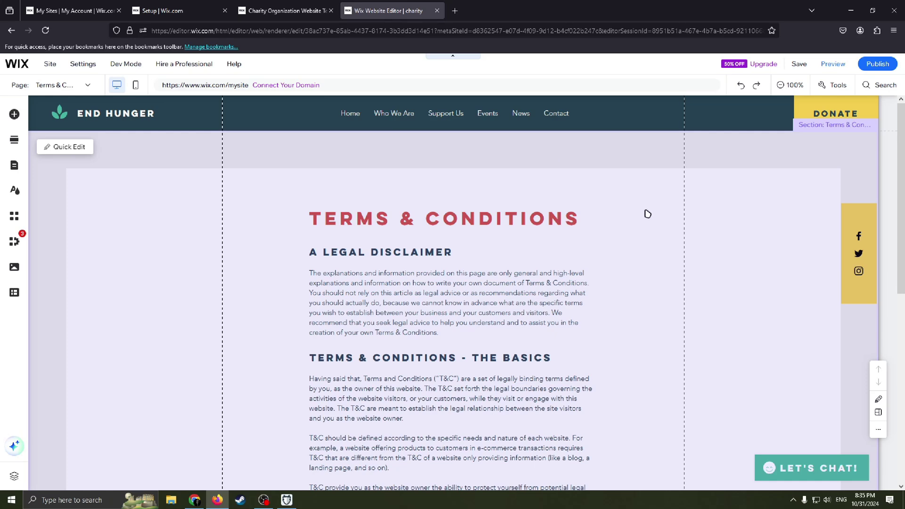
Stretch the Terms & Conditions page header down to 175 px tall
{"action": "scroll", "coordinate": [626, 204], "scroll_direction": "down", "scroll_amount": 4}
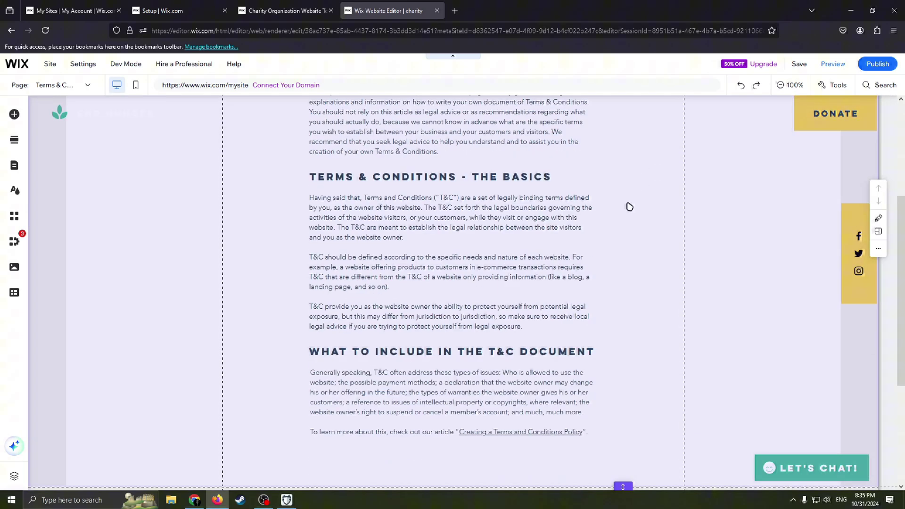
{"action": "scroll", "coordinate": [669, 210], "scroll_direction": "up", "scroll_amount": 4}
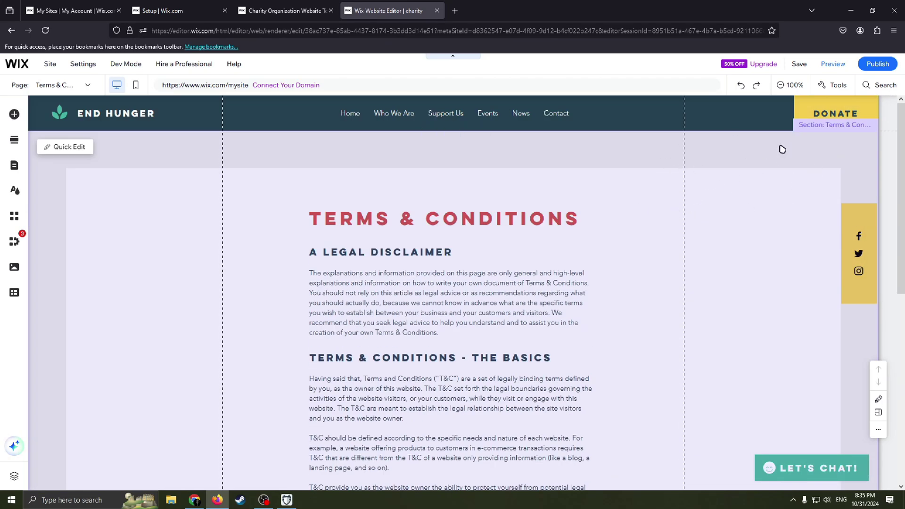
{"action": "scroll", "coordinate": [639, 245], "scroll_direction": "down", "scroll_amount": 8}
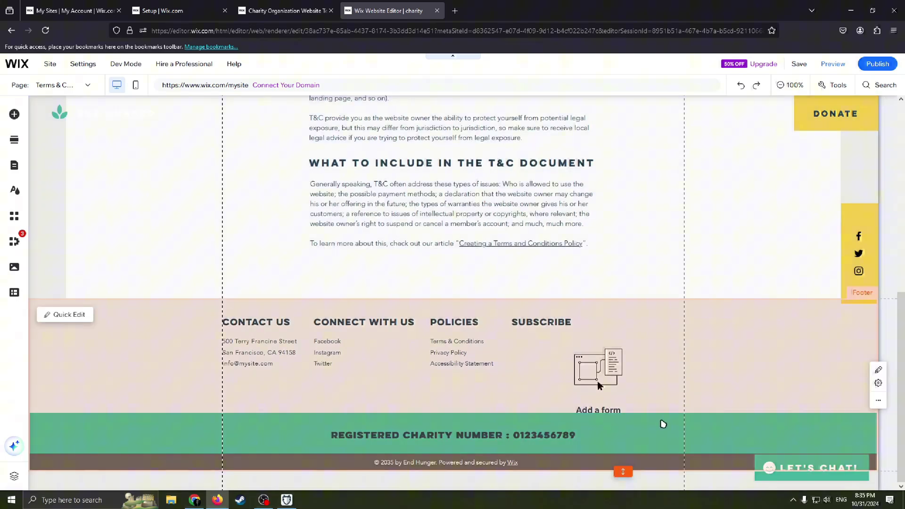
{"action": "scroll", "coordinate": [683, 392], "scroll_direction": "up", "scroll_amount": 8}
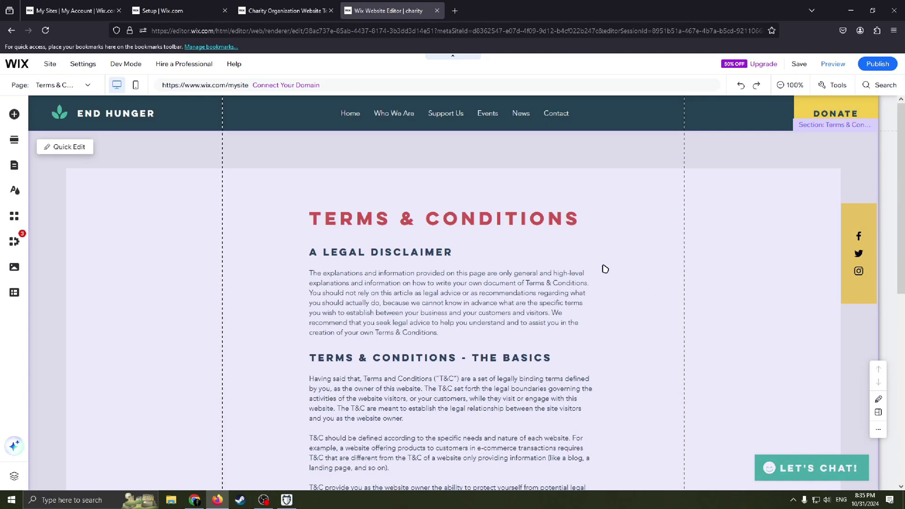
{"action": "scroll", "coordinate": [632, 222], "scroll_direction": "down", "scroll_amount": 1}
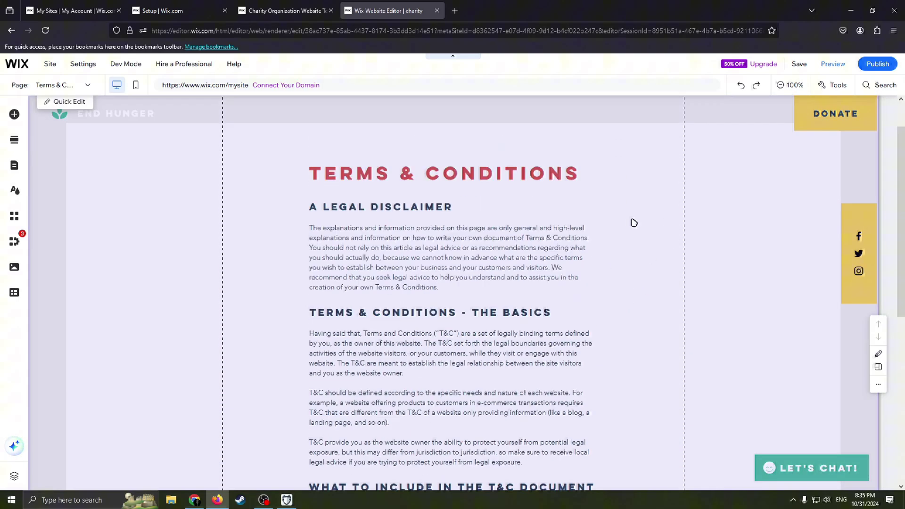
{"action": "scroll", "coordinate": [627, 239], "scroll_direction": "up", "scroll_amount": 1}
{"action": "scroll", "coordinate": [616, 253], "scroll_direction": "down", "scroll_amount": 6}
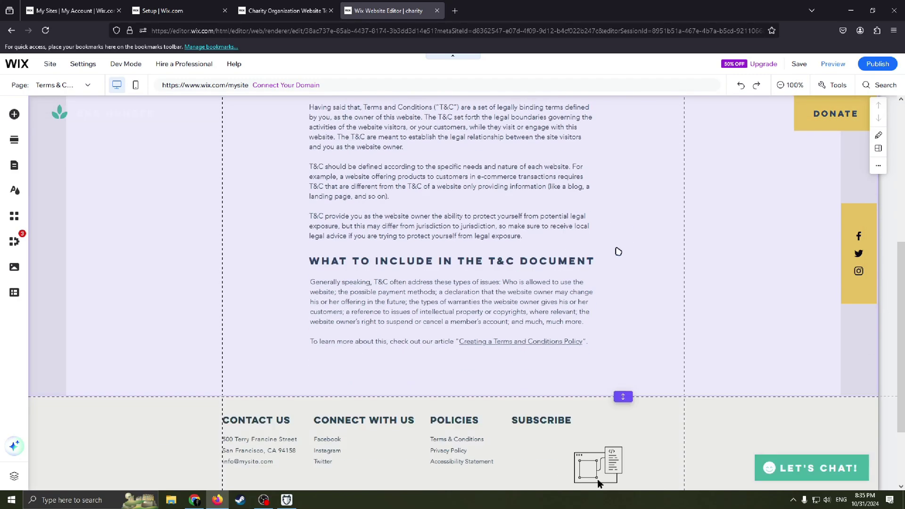
{"action": "scroll", "coordinate": [622, 214], "scroll_direction": "up", "scroll_amount": 5}
{"action": "scroll", "coordinate": [626, 227], "scroll_direction": "up", "scroll_amount": 1}
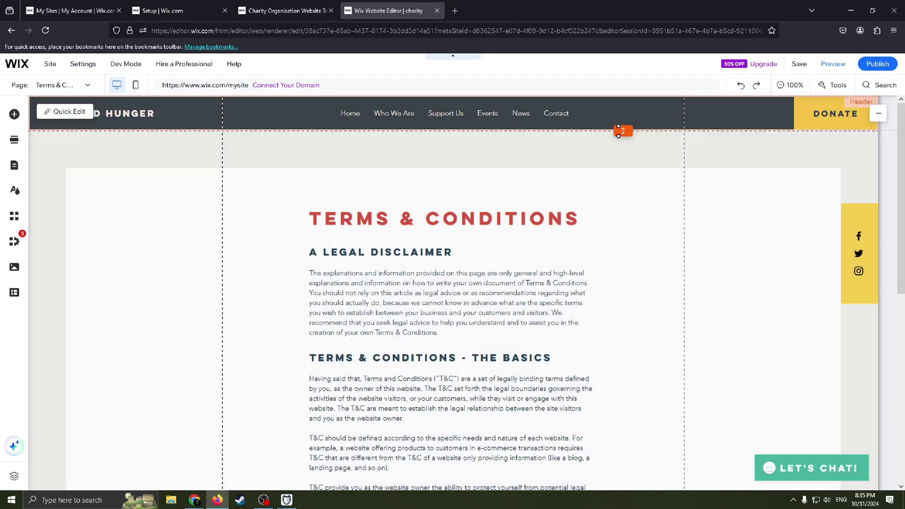
{"action": "left_click_drag", "start_coordinate": [622, 131], "coordinate": [638, 154]}
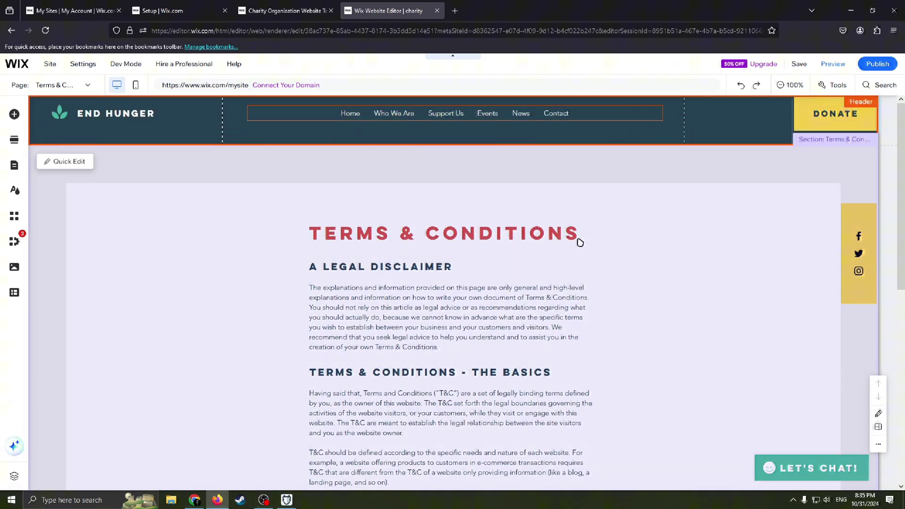
{"action": "scroll", "coordinate": [480, 192], "scroll_direction": "down", "scroll_amount": 1}
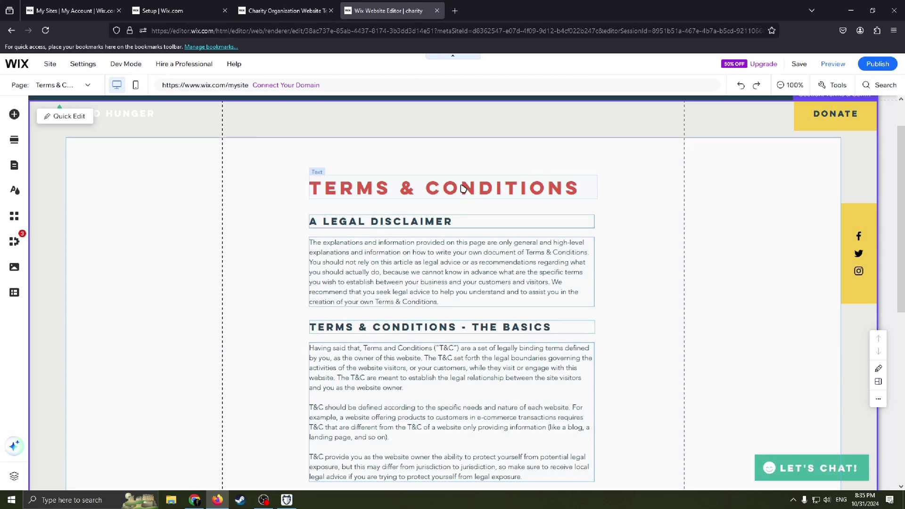
Enter and leave the TERMS & CONDITIONS heading text without changing it
{"action": "double_click", "coordinate": [437, 190]}
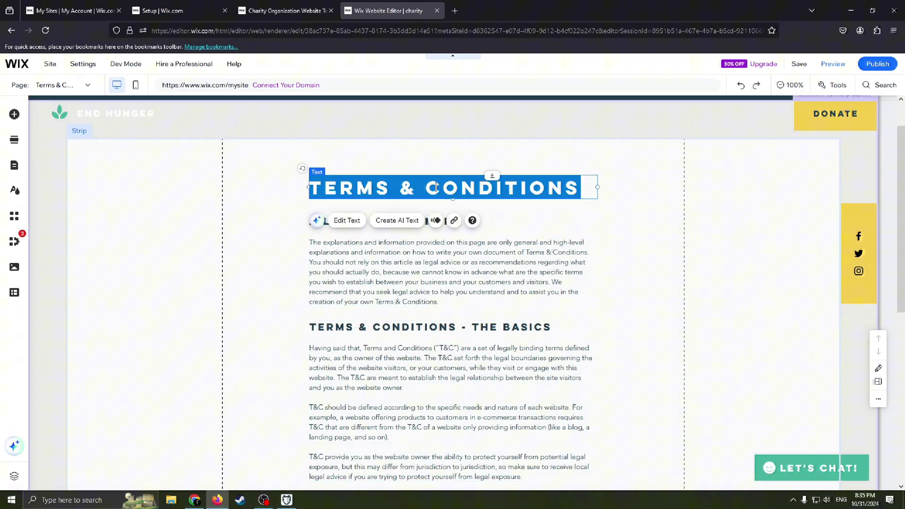
{"action": "left_click", "coordinate": [526, 242]}
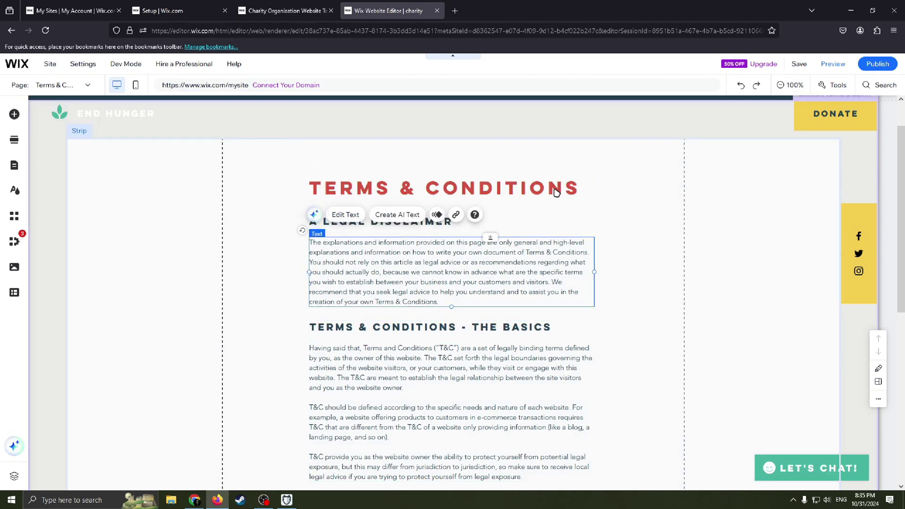
{"action": "scroll", "coordinate": [571, 190], "scroll_direction": "up", "scroll_amount": 2}
Select the header's navigation menu and review its main, event and blog pages in the menu manager
{"action": "left_click", "coordinate": [564, 109]}
{"action": "left_click", "coordinate": [564, 110]}
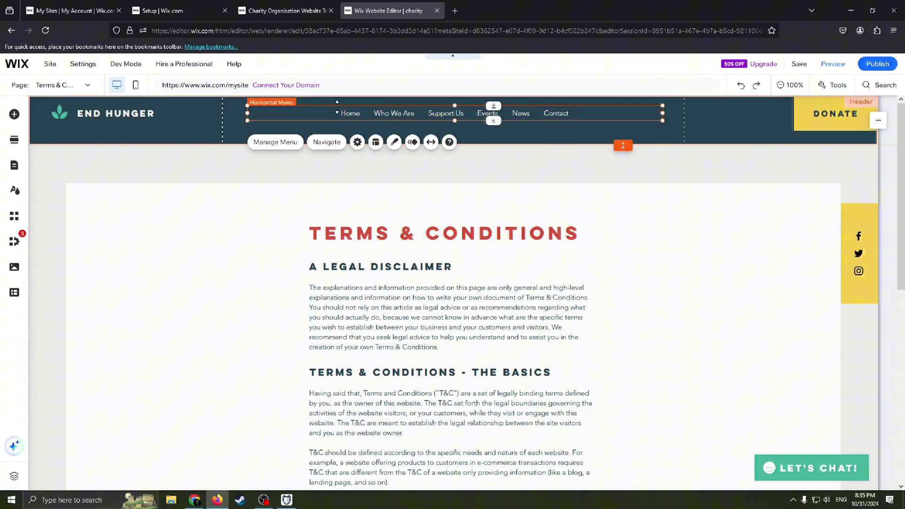
{"action": "right_click", "coordinate": [589, 113]}
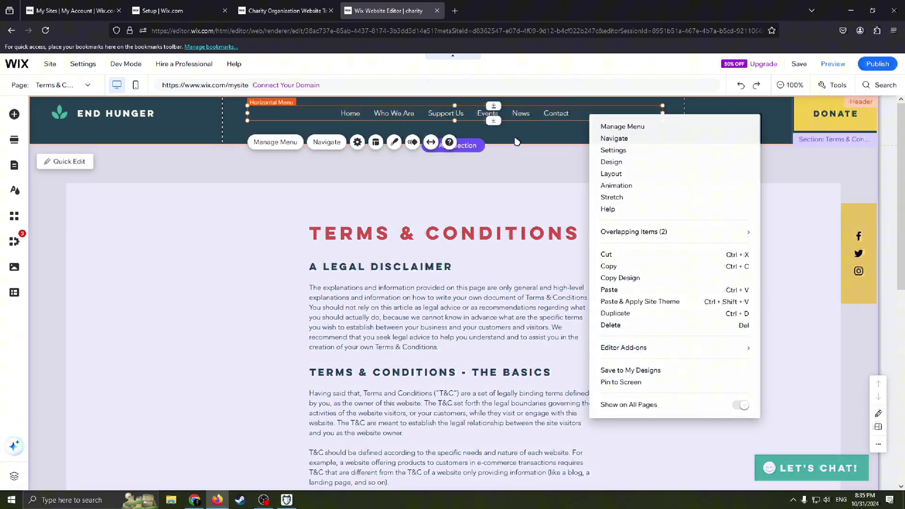
{"action": "left_click", "coordinate": [561, 115]}
{"action": "left_click", "coordinate": [561, 115]}
{"action": "right_click", "coordinate": [562, 115]}
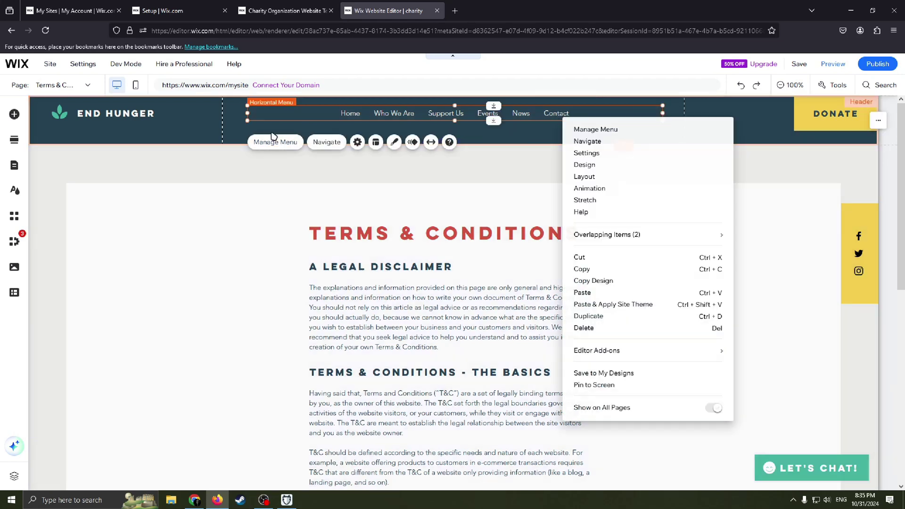
{"action": "left_click", "coordinate": [278, 142]}
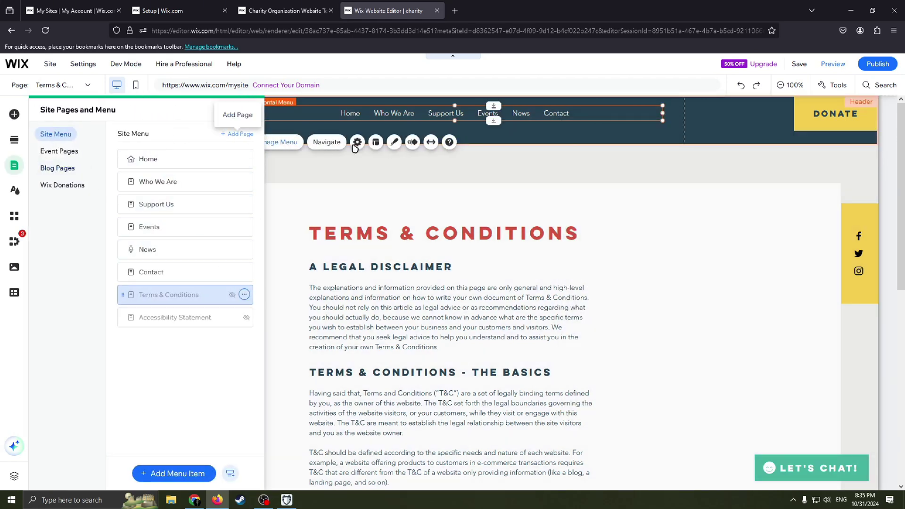
{"action": "left_click", "coordinate": [66, 151]}
{"action": "left_click", "coordinate": [66, 168]}
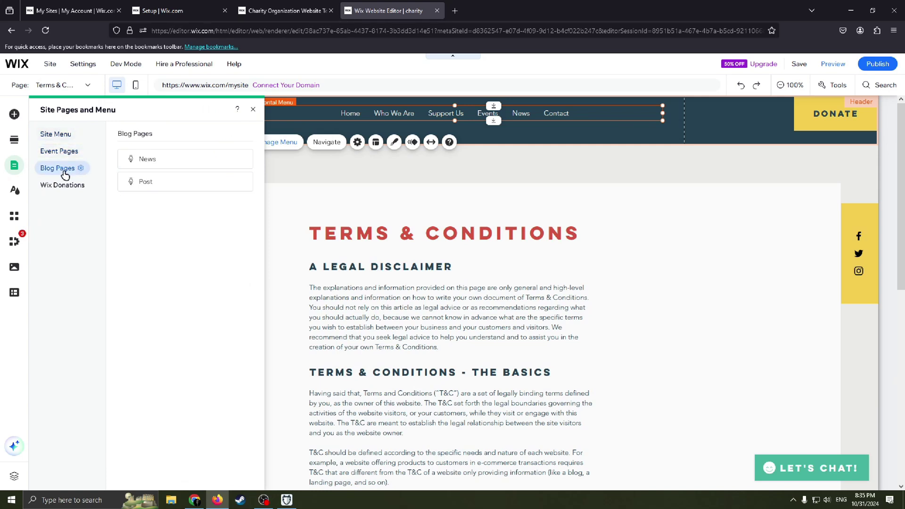
{"action": "left_click", "coordinate": [63, 135]}
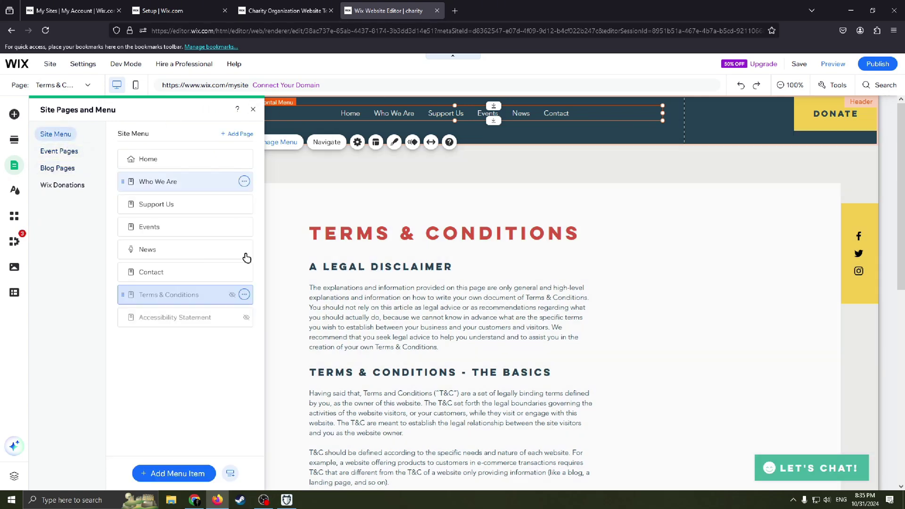
{"action": "left_click", "coordinate": [252, 110]}
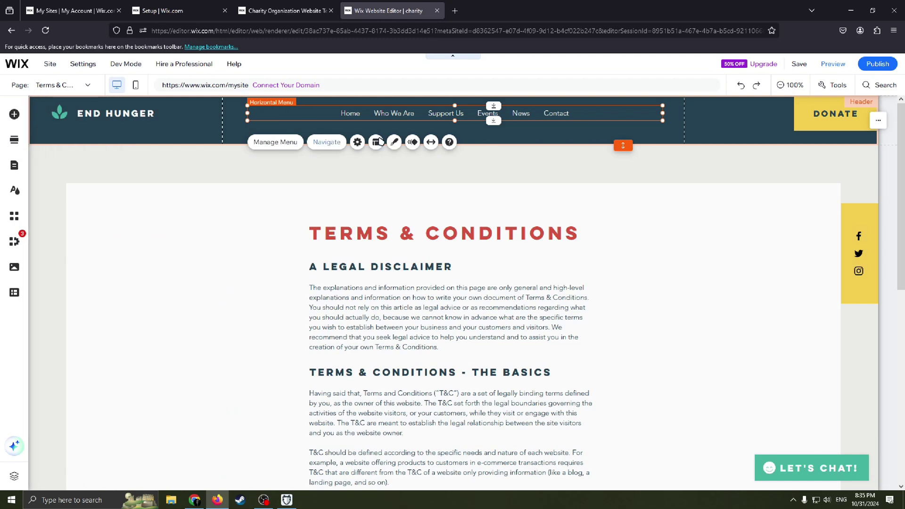
Delete the horizontal navigation menu from the header using its right-click menu
{"action": "double_click", "coordinate": [441, 113]}
{"action": "left_click", "coordinate": [252, 111]}
{"action": "right_click", "coordinate": [573, 114]}
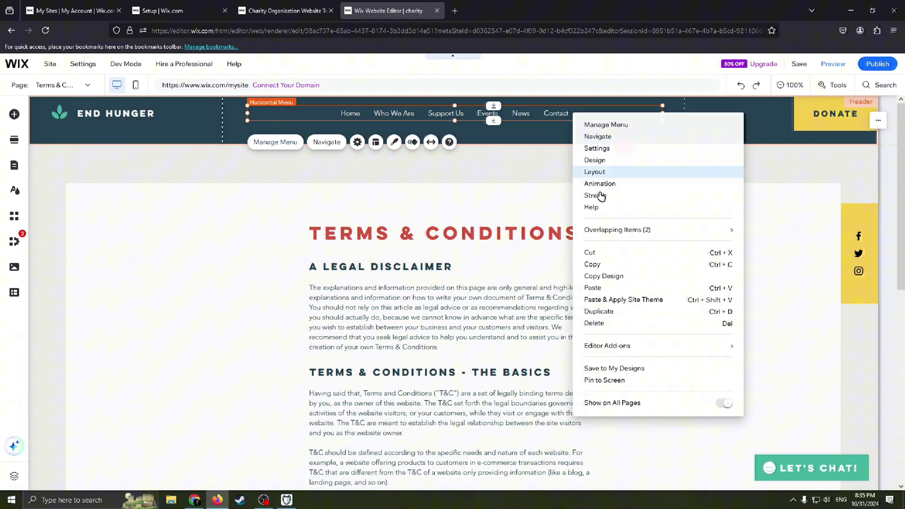
{"action": "left_click", "coordinate": [609, 325]}
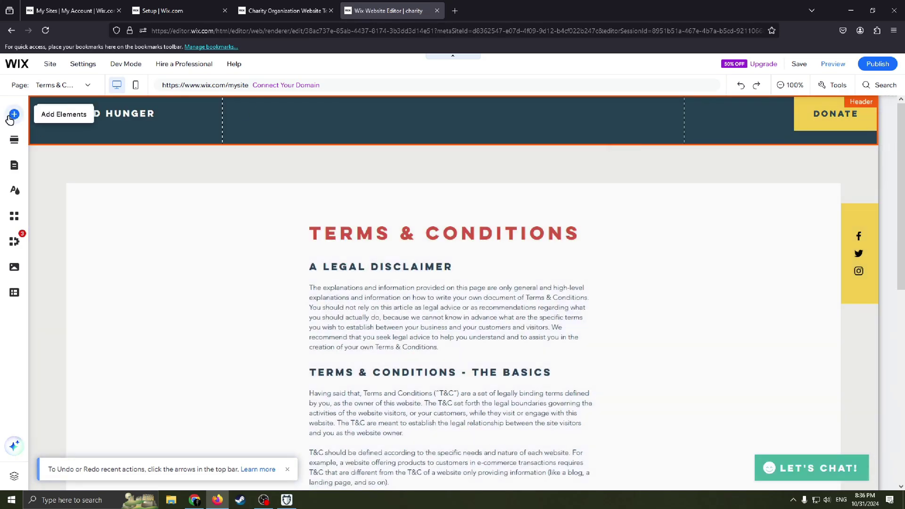
Drag the gradient horizontal menu design from Add Elements > Menu & Anchor into the header
{"action": "left_click", "coordinate": [14, 114]}
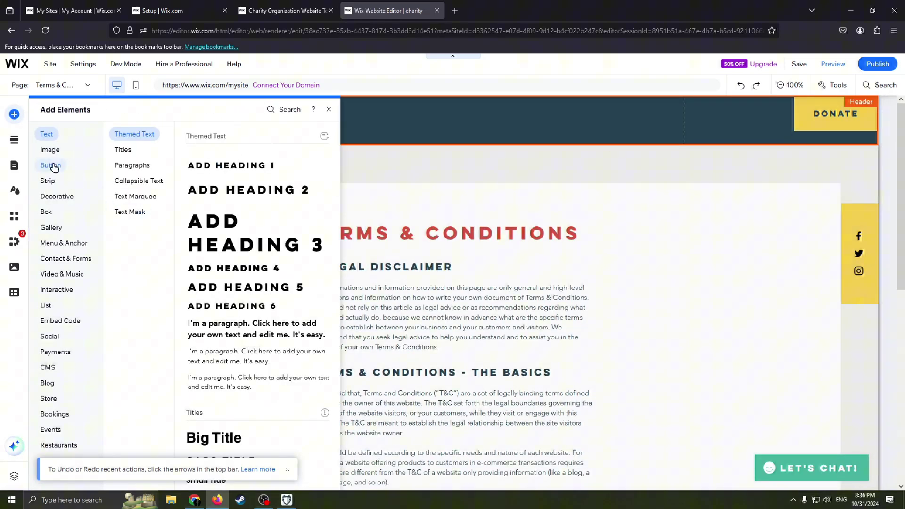
{"action": "left_click", "coordinate": [51, 165]}
{"action": "left_click", "coordinate": [71, 243]}
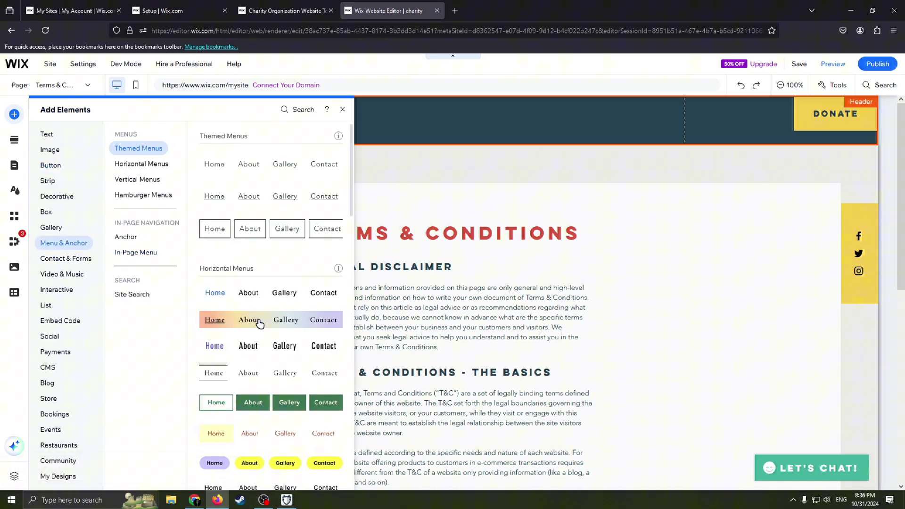
{"action": "scroll", "coordinate": [266, 301], "scroll_direction": "down", "scroll_amount": 2}
{"action": "left_click_drag", "start_coordinate": [257, 279], "coordinate": [426, 120]}
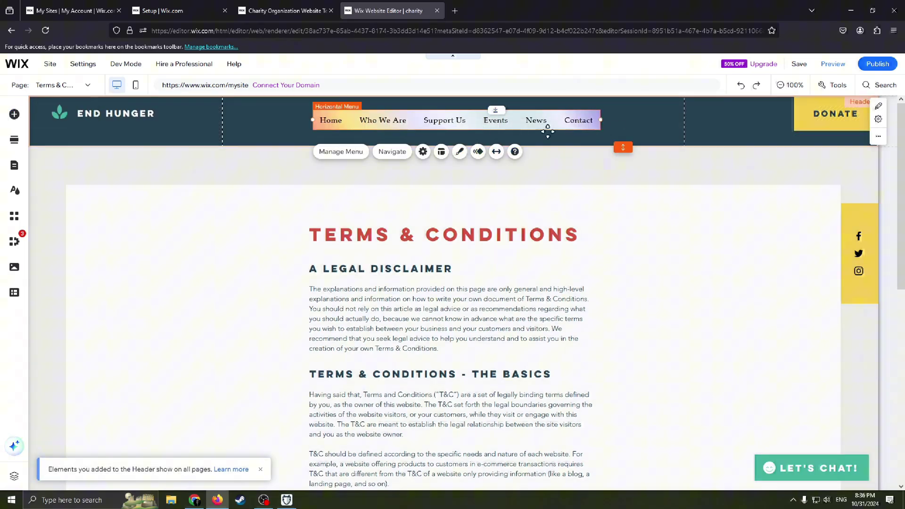
{"action": "scroll", "coordinate": [552, 144], "scroll_direction": "down", "scroll_amount": 8}
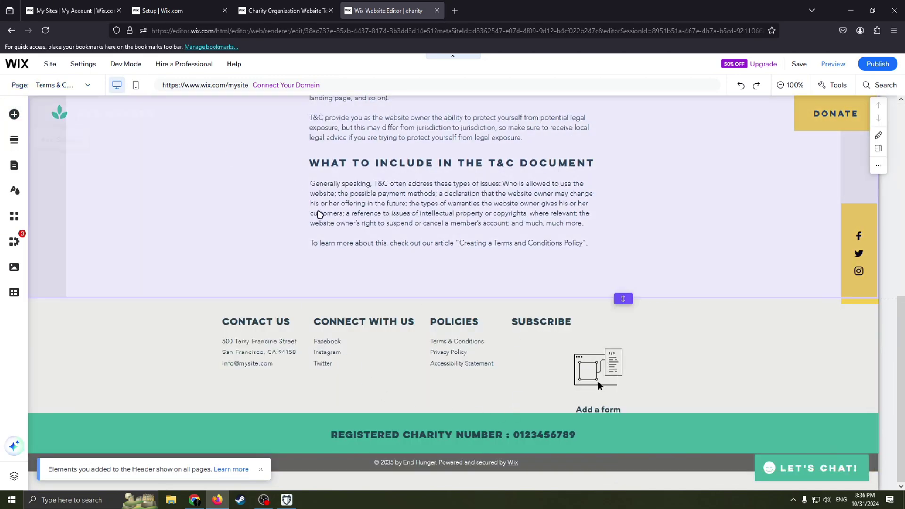
Drag the first Welcome section design from Add Section onto the page below the header
{"action": "left_click", "coordinate": [14, 139]}
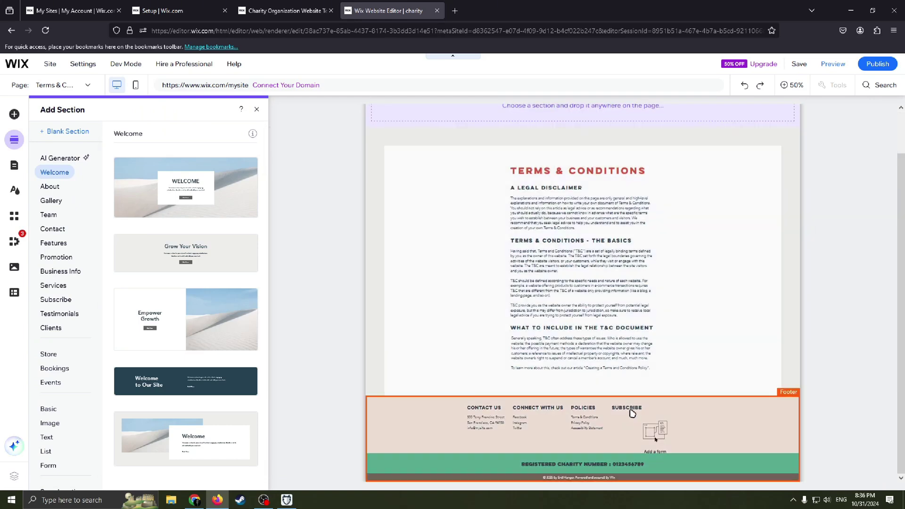
{"action": "scroll", "coordinate": [613, 377], "scroll_direction": "up", "scroll_amount": 2}
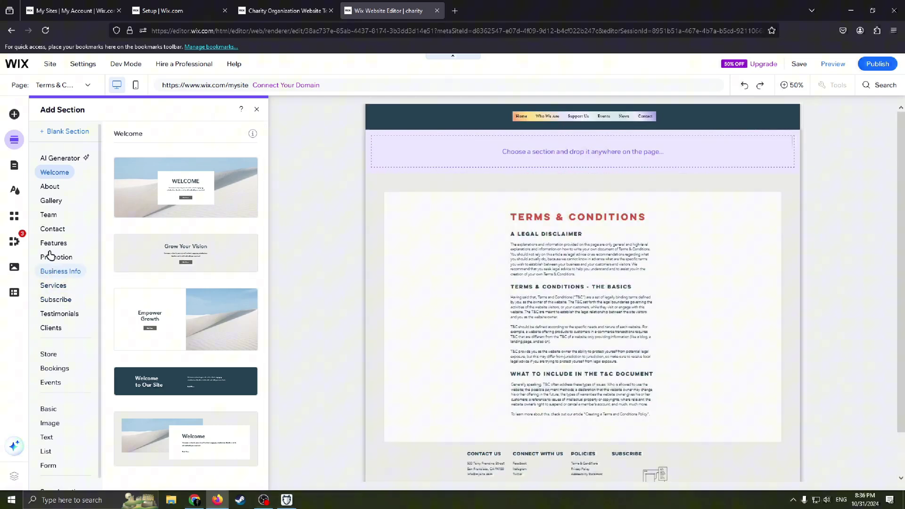
{"action": "left_click_drag", "start_coordinate": [172, 184], "coordinate": [551, 171]}
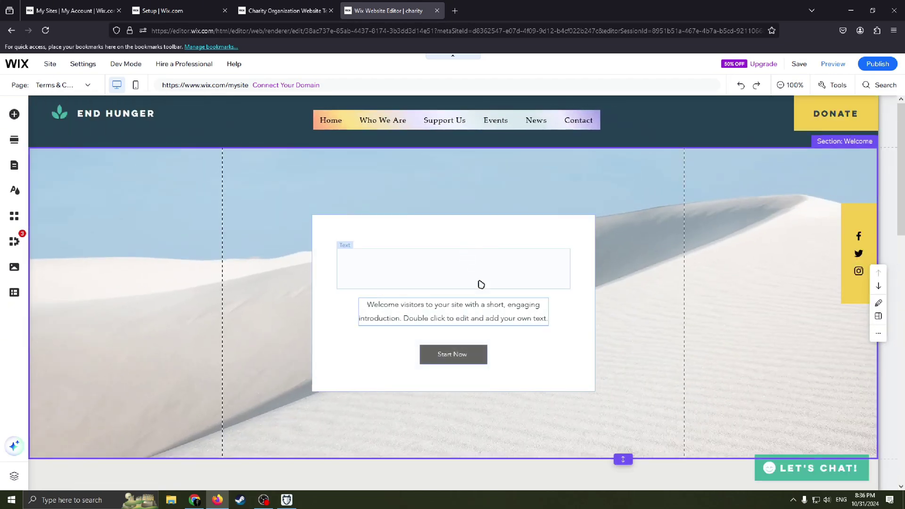
Raise the WELCOME heading's font size to 63 px in Text Settings
{"action": "left_click", "coordinate": [453, 269]}
{"action": "double_click", "coordinate": [447, 269]}
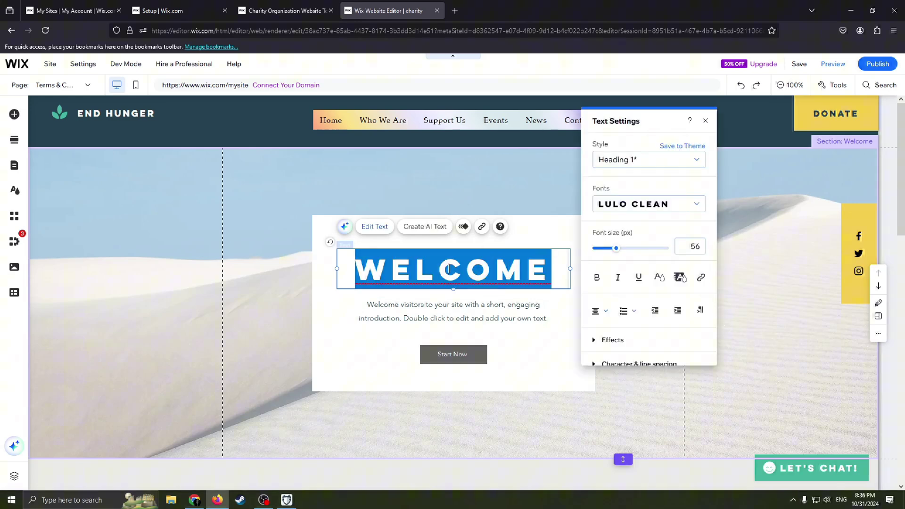
{"action": "mouse_move", "coordinate": [616, 248]}
{"action": "left_mouse_down"}
{"action": "mouse_move", "coordinate": [604, 247]}
{"action": "mouse_move", "coordinate": [619, 248]}
{"action": "left_mouse_up"}
Keep the Heading 1 text style, close Text Settings, and reopen the WELCOME heading for editing
{"action": "left_click", "coordinate": [632, 157]}
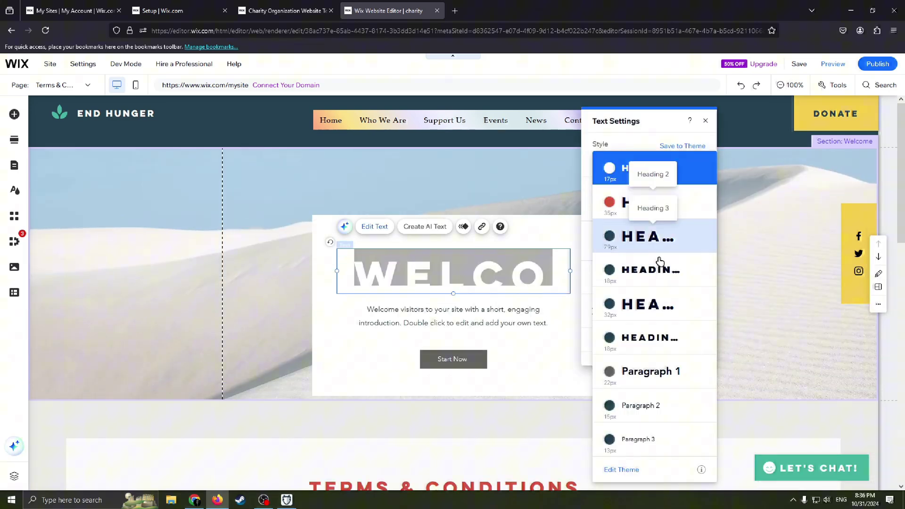
{"action": "left_click", "coordinate": [707, 123]}
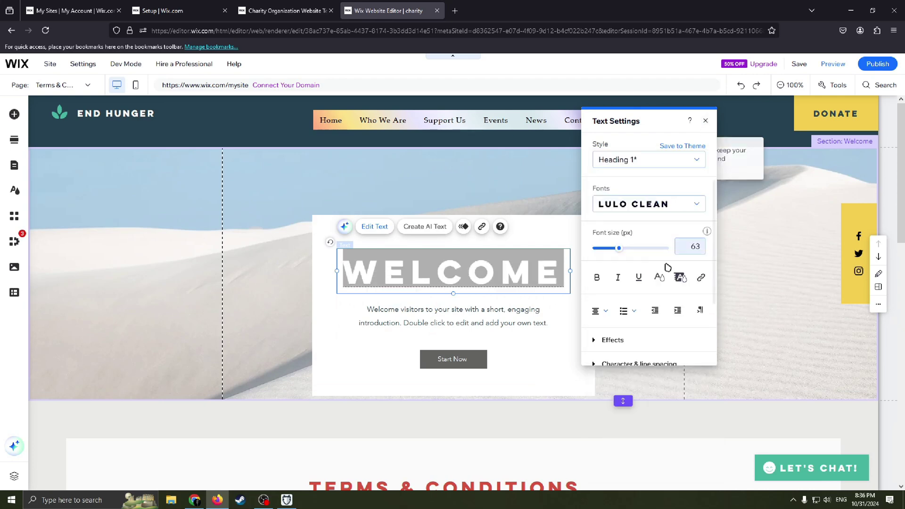
{"action": "scroll", "coordinate": [636, 292], "scroll_direction": "down", "scroll_amount": 2}
{"action": "scroll", "coordinate": [650, 261], "scroll_direction": "up", "scroll_amount": 2}
{"action": "scroll", "coordinate": [640, 300], "scroll_direction": "down", "scroll_amount": 2}
{"action": "scroll", "coordinate": [627, 264], "scroll_direction": "up", "scroll_amount": 3}
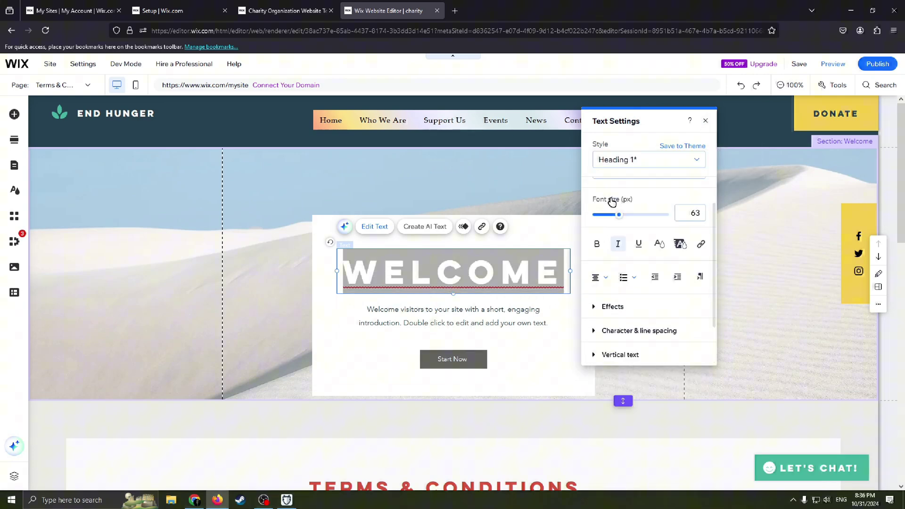
{"action": "left_click", "coordinate": [705, 124]}
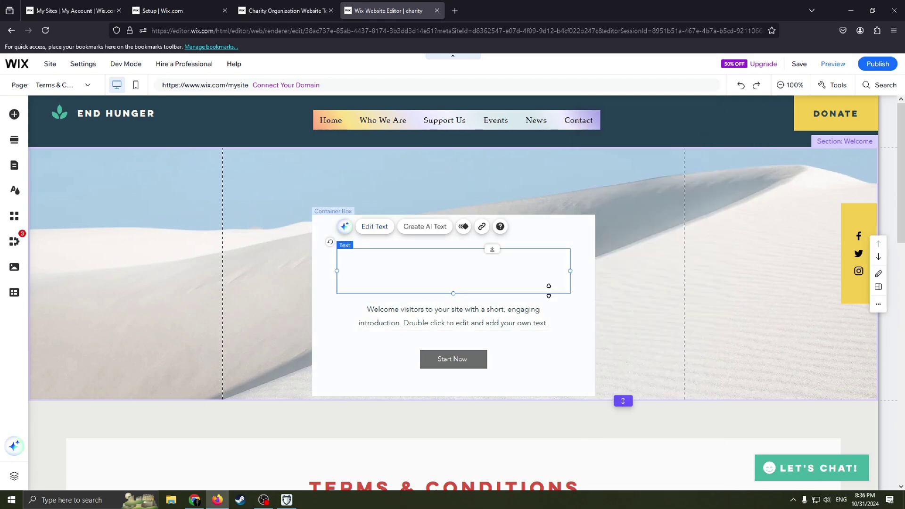
{"action": "double_click", "coordinate": [474, 273]}
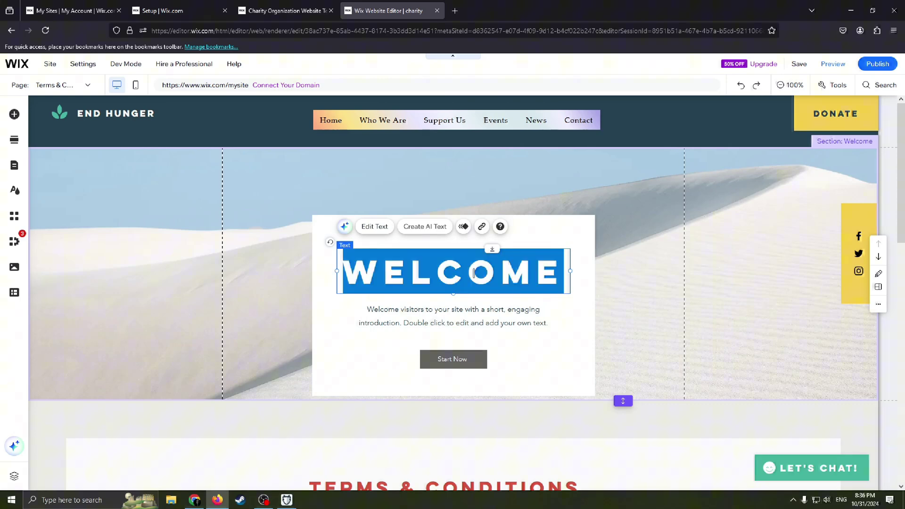
{"action": "scroll", "coordinate": [671, 252], "scroll_direction": "down", "scroll_amount": 3}
{"action": "scroll", "coordinate": [658, 301], "scroll_direction": "up", "scroll_amount": 3}
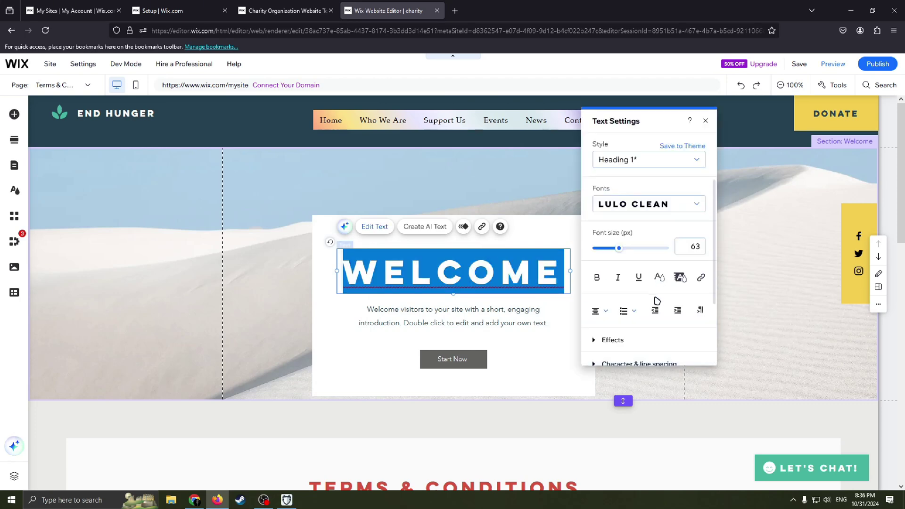
{"action": "scroll", "coordinate": [662, 292], "scroll_direction": "down", "scroll_amount": 3}
Delete the Start Now button from the white Welcome box
{"action": "left_click", "coordinate": [706, 121]}
{"action": "scroll", "coordinate": [526, 352], "scroll_direction": "down", "scroll_amount": 1}
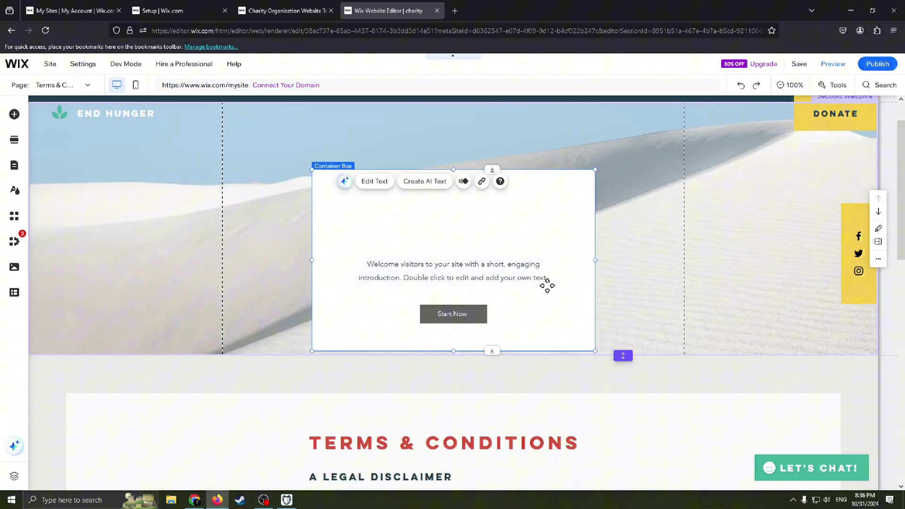
{"action": "left_click", "coordinate": [481, 270]}
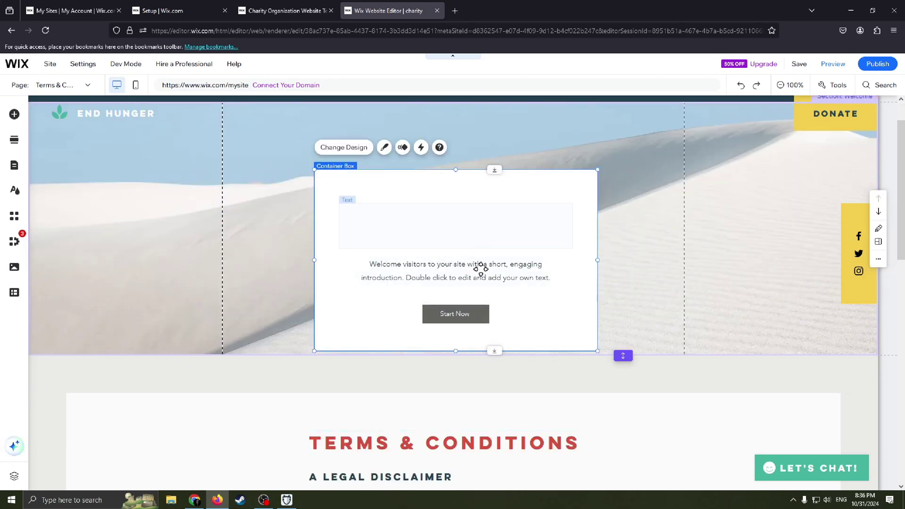
{"action": "right_click", "coordinate": [454, 318]}
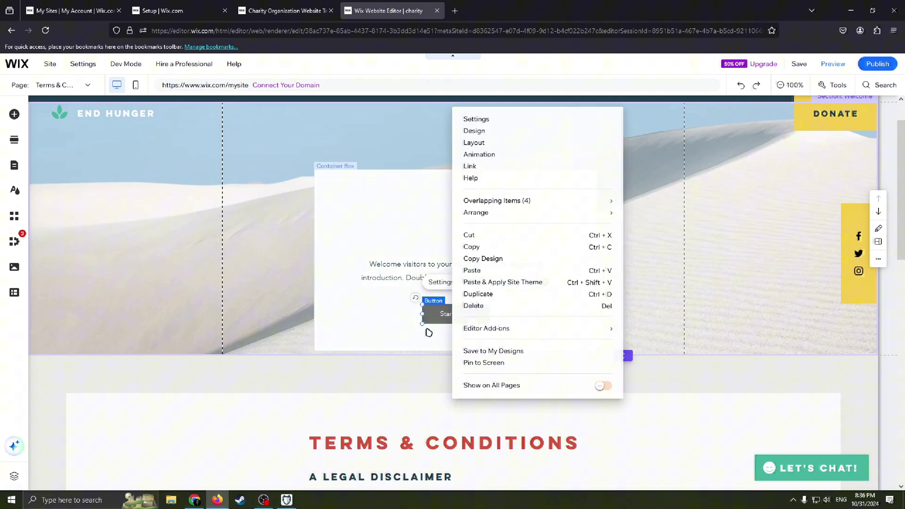
{"action": "key", "text": "Escape"}
{"action": "right_click", "coordinate": [458, 313]}
{"action": "left_click", "coordinate": [499, 306]}
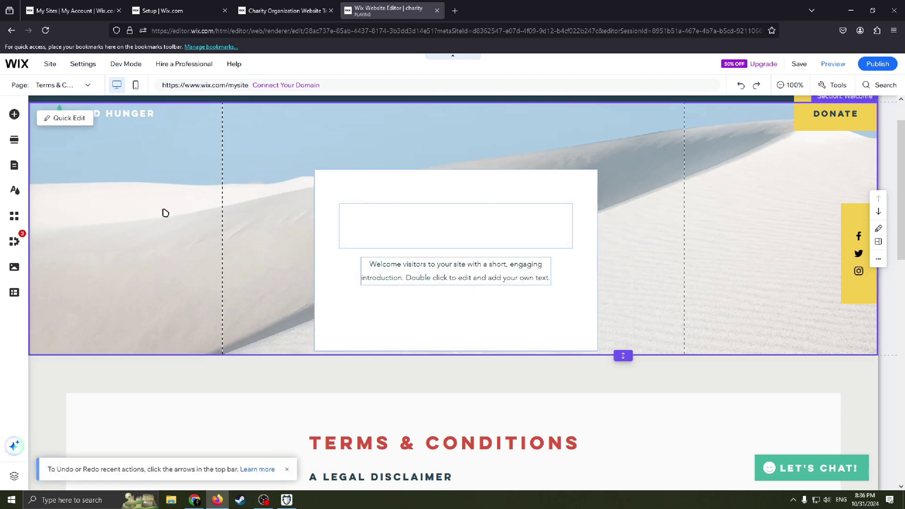
Drag a dark View More text button into the Welcome box below the introduction
{"action": "left_click", "coordinate": [14, 114]}
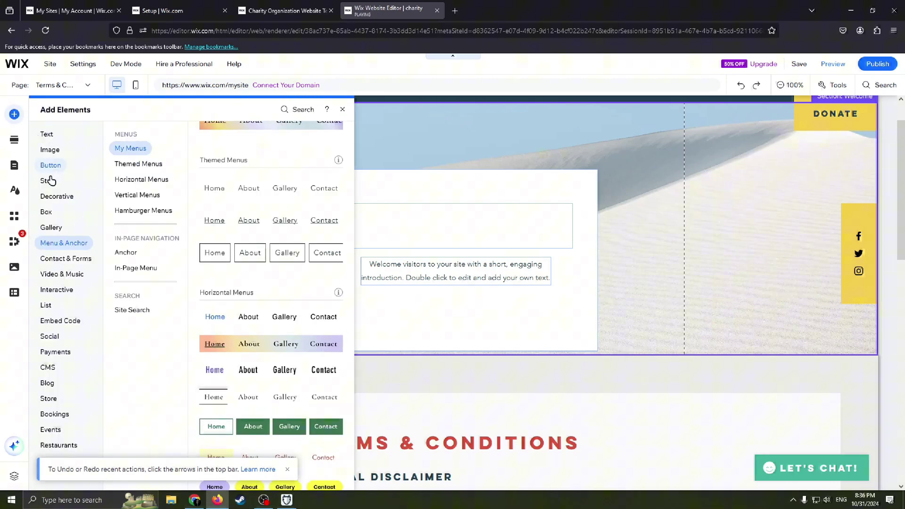
{"action": "mouse_move", "coordinate": [48, 181]}
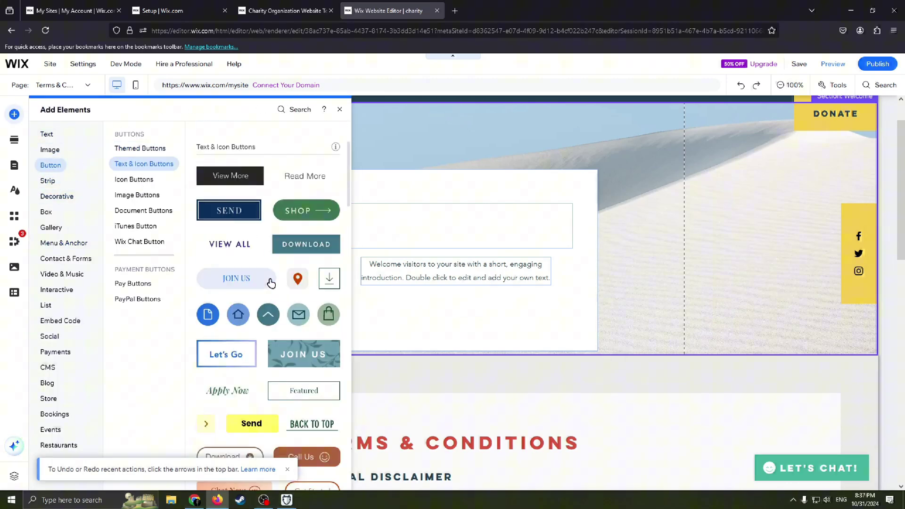
{"action": "left_click_drag", "start_coordinate": [236, 176], "coordinate": [461, 323]}
{"action": "scroll", "coordinate": [550, 324], "scroll_direction": "down", "scroll_amount": 4}
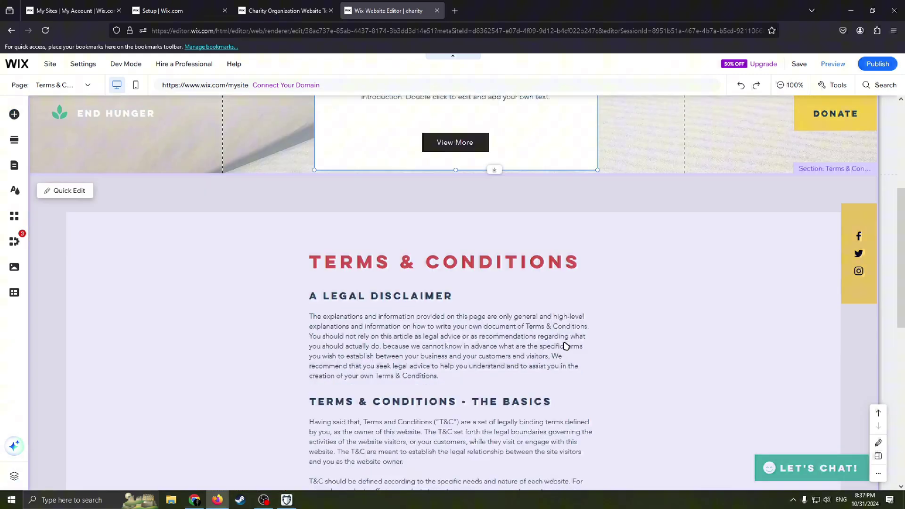
{"action": "scroll", "coordinate": [579, 369], "scroll_direction": "down", "scroll_amount": 5}
{"action": "scroll", "coordinate": [449, 315], "scroll_direction": "down", "scroll_amount": 4}
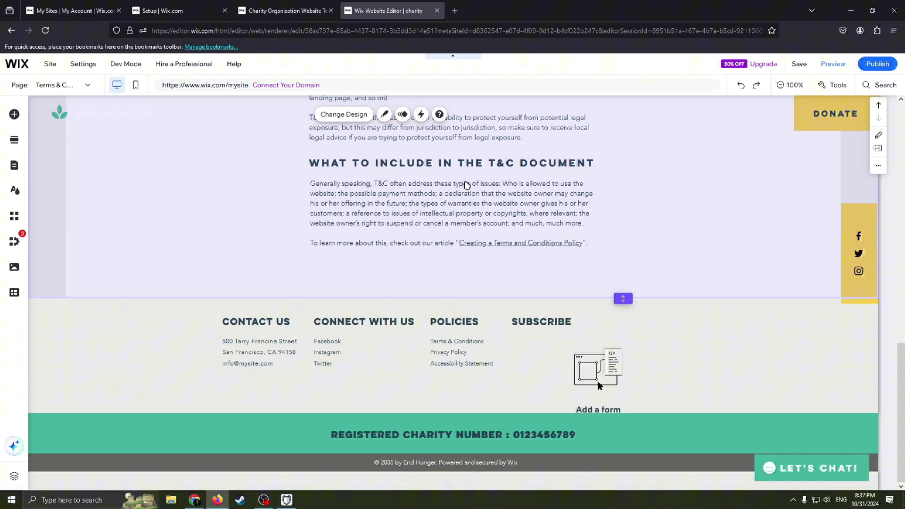
{"action": "scroll", "coordinate": [400, 184], "scroll_direction": "up", "scroll_amount": 15}
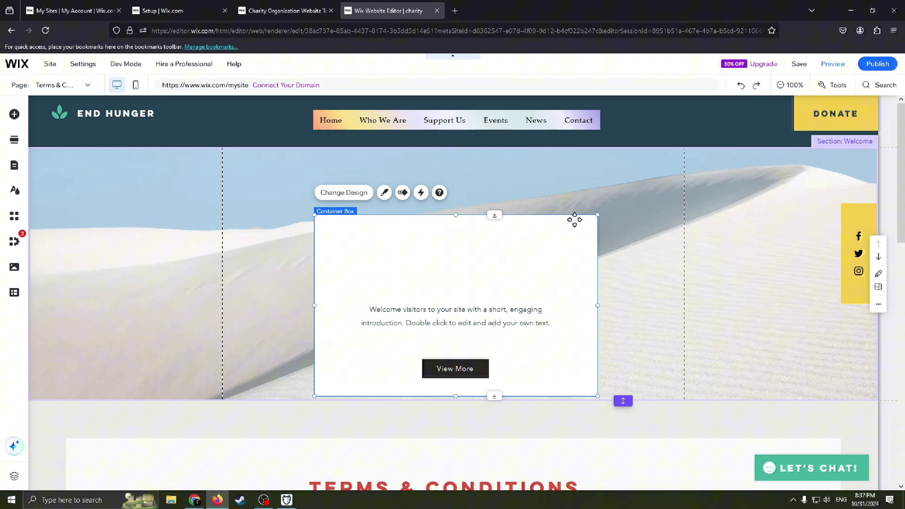
{"action": "scroll", "coordinate": [646, 262], "scroll_direction": "down", "scroll_amount": 3}
{"action": "scroll", "coordinate": [653, 216], "scroll_direction": "up", "scroll_amount": 3}
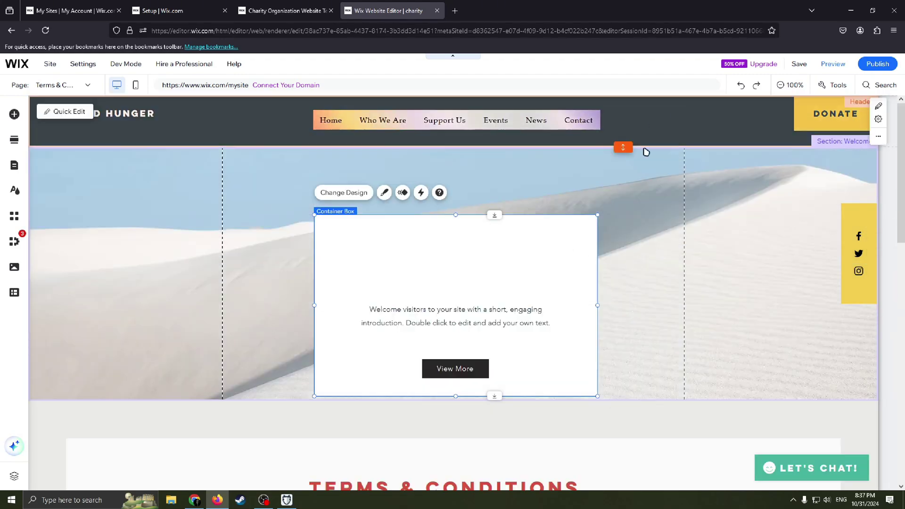